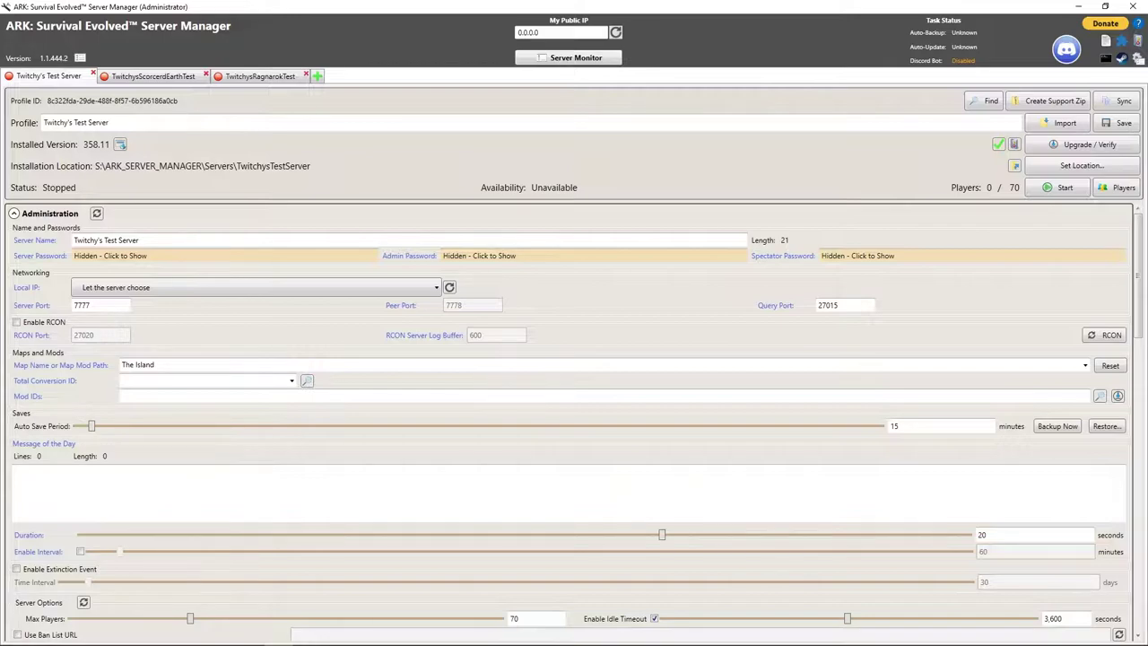
Set the Cross-ARK Data Transfer ClusterId of Twitchy's Test Server to TDGCLUSTER and enable Cluster Directory Override
{"action": "scroll", "coordinate": [574, 422], "scroll_direction": "down", "scroll_amount": 20}
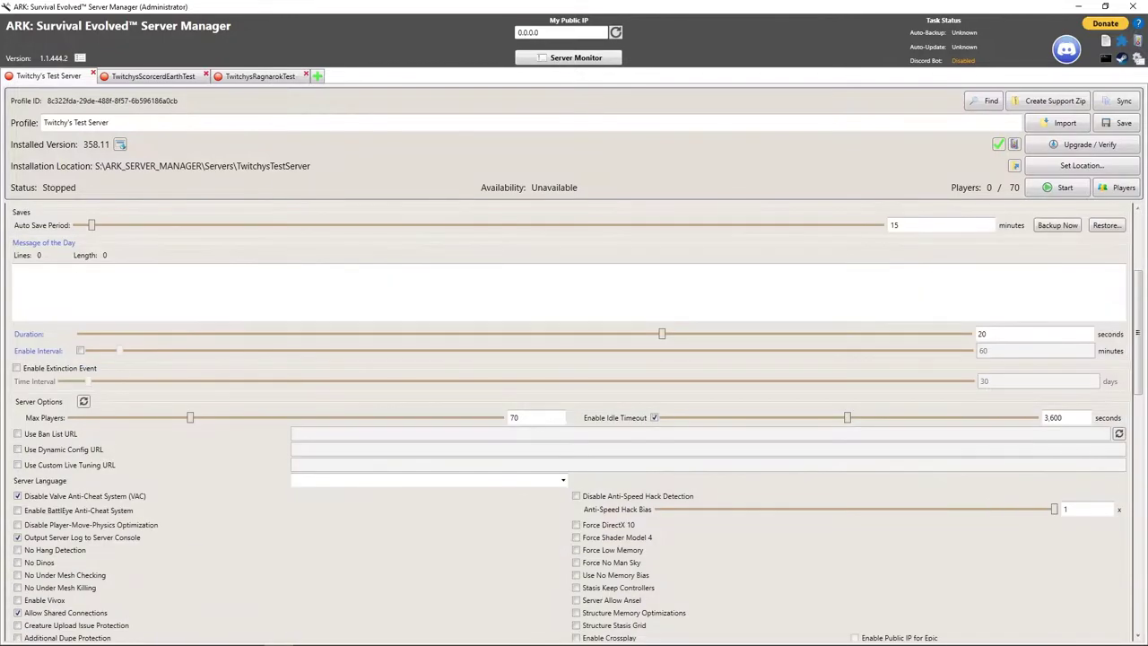
{"action": "scroll", "coordinate": [574, 421], "scroll_direction": "down", "scroll_amount": 2}
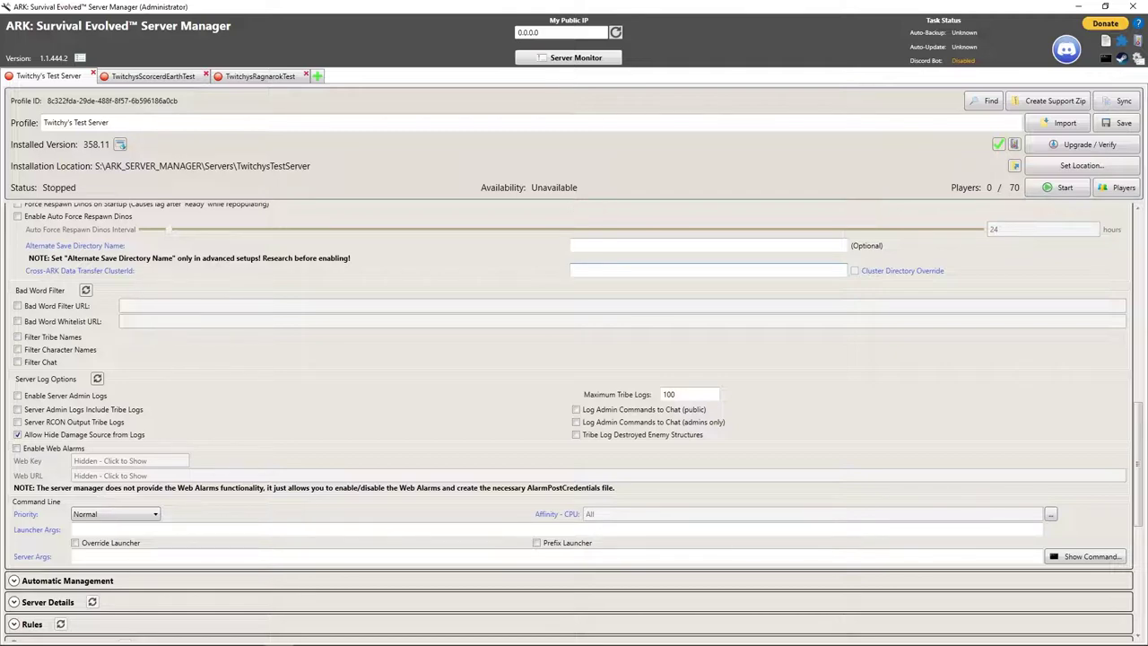
{"action": "type", "text": "TDGCLUSTER"}
{"action": "key", "text": "ctrl+a"}
{"action": "left_click", "coordinate": [855, 270]}
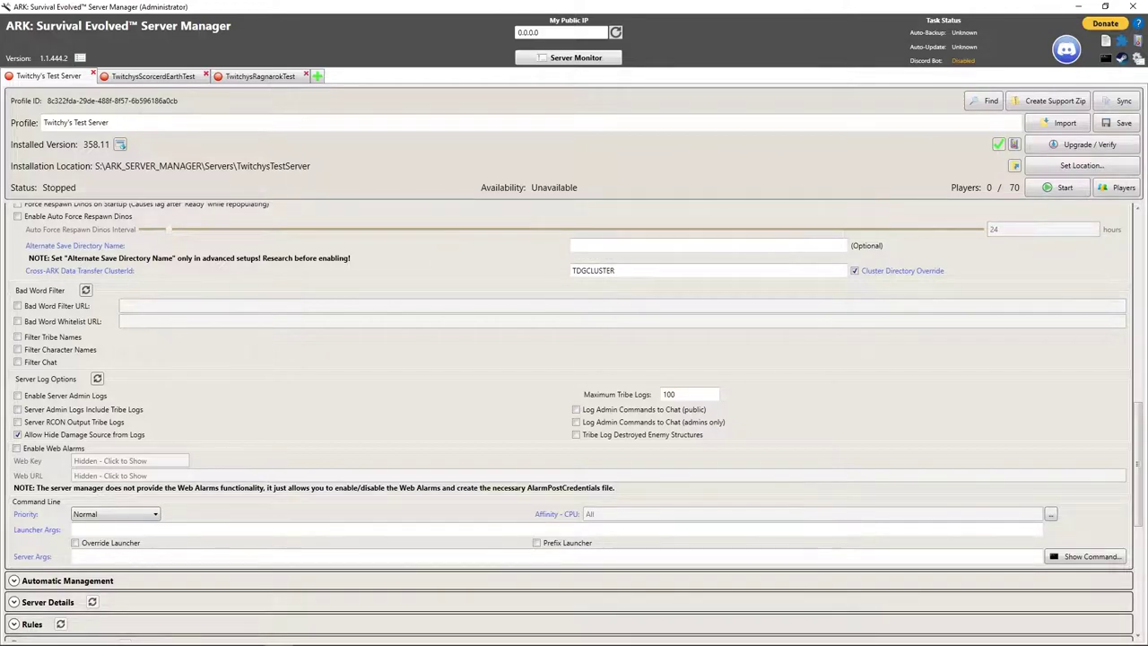
Set the Local IP of the TwitchysScorcerdEarthTest profile to the 192.168.1.251 Intel Wireless-AC 9560 adapter and save the profile
{"action": "left_click", "coordinate": [153, 76]}
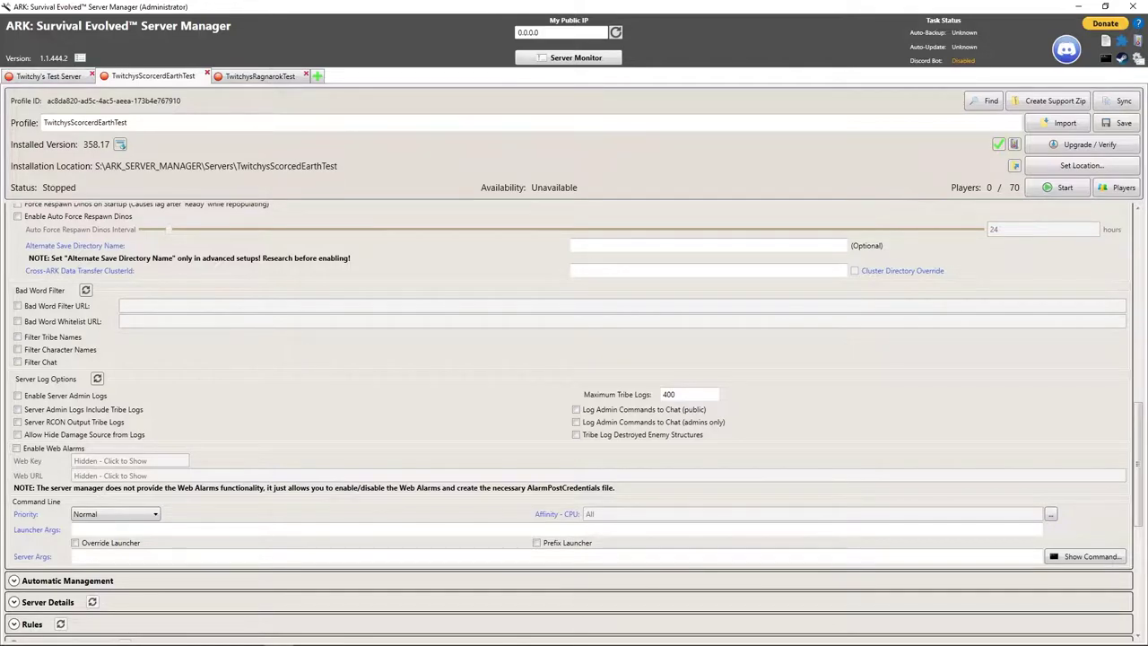
{"action": "scroll", "coordinate": [574, 422], "scroll_direction": "up", "scroll_amount": 10}
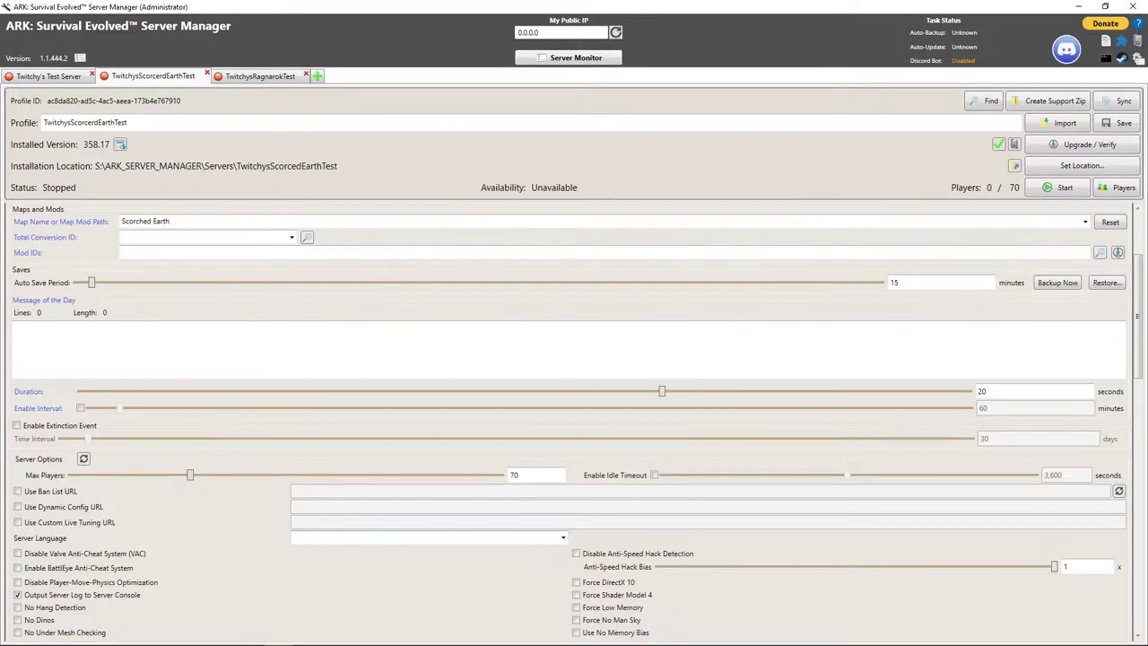
{"action": "scroll", "coordinate": [459, 538], "scroll_direction": "down", "scroll_amount": 2}
{"action": "scroll", "coordinate": [459, 385], "scroll_direction": "up", "scroll_amount": 4}
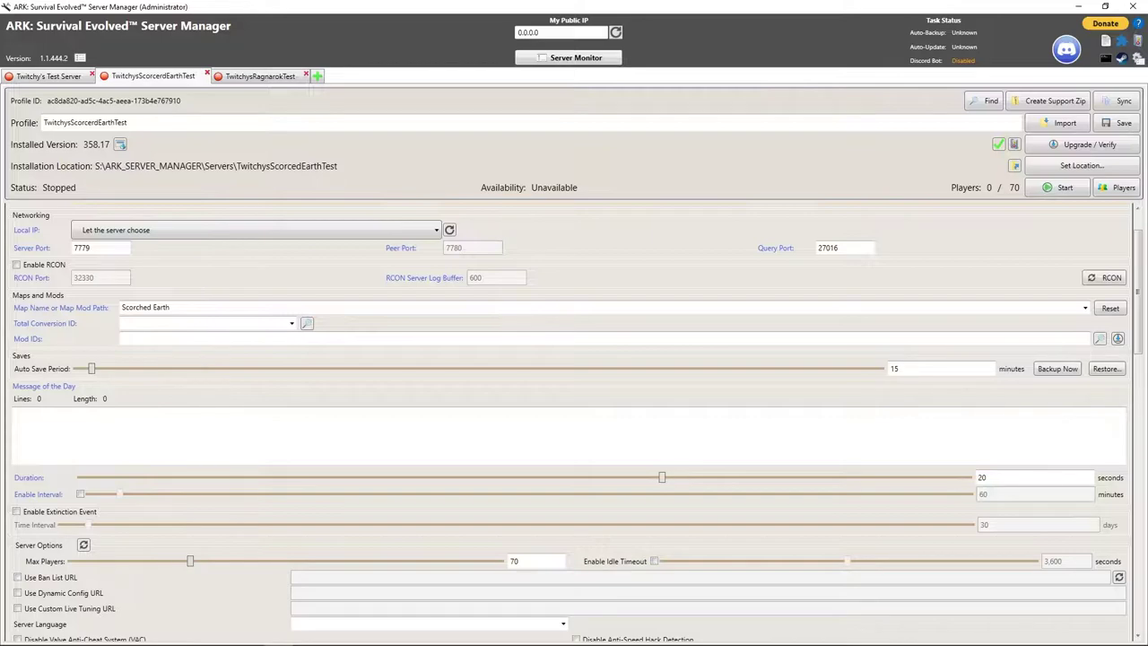
{"action": "left_click", "coordinate": [256, 230]}
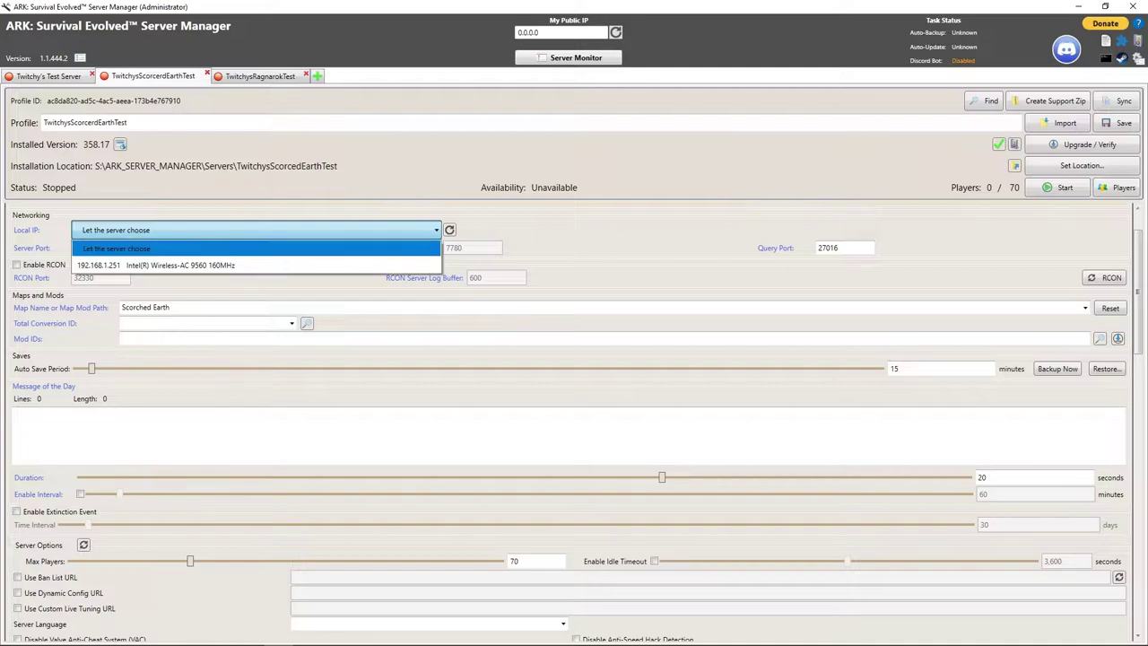
{"action": "left_click", "coordinate": [256, 266]}
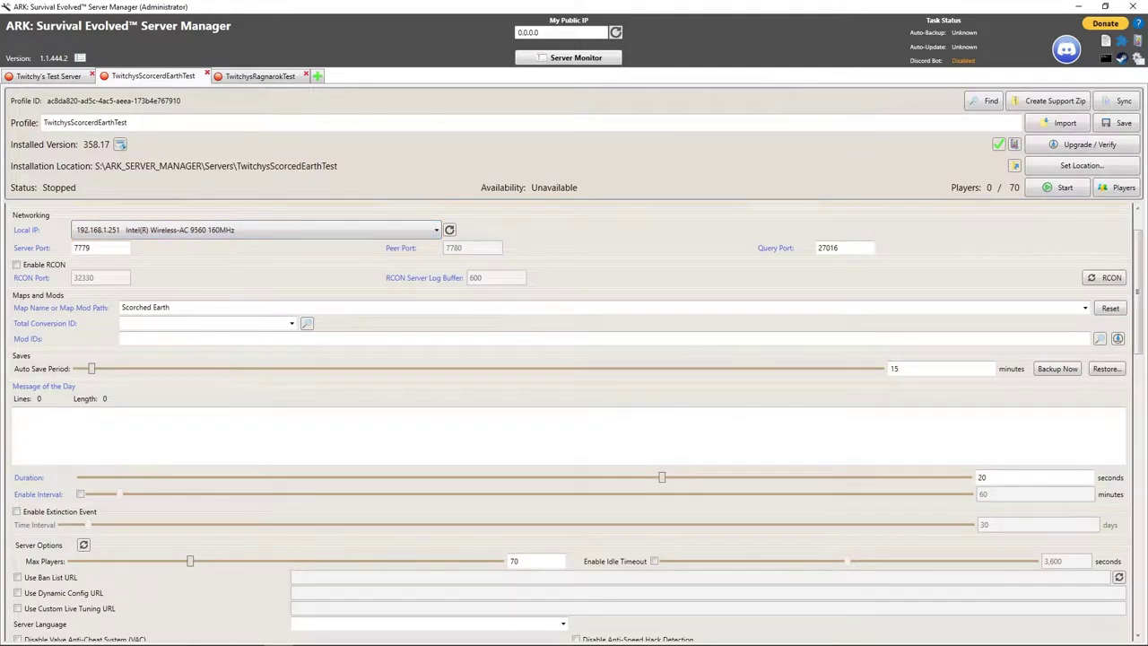
{"action": "left_click", "coordinate": [1118, 123]}
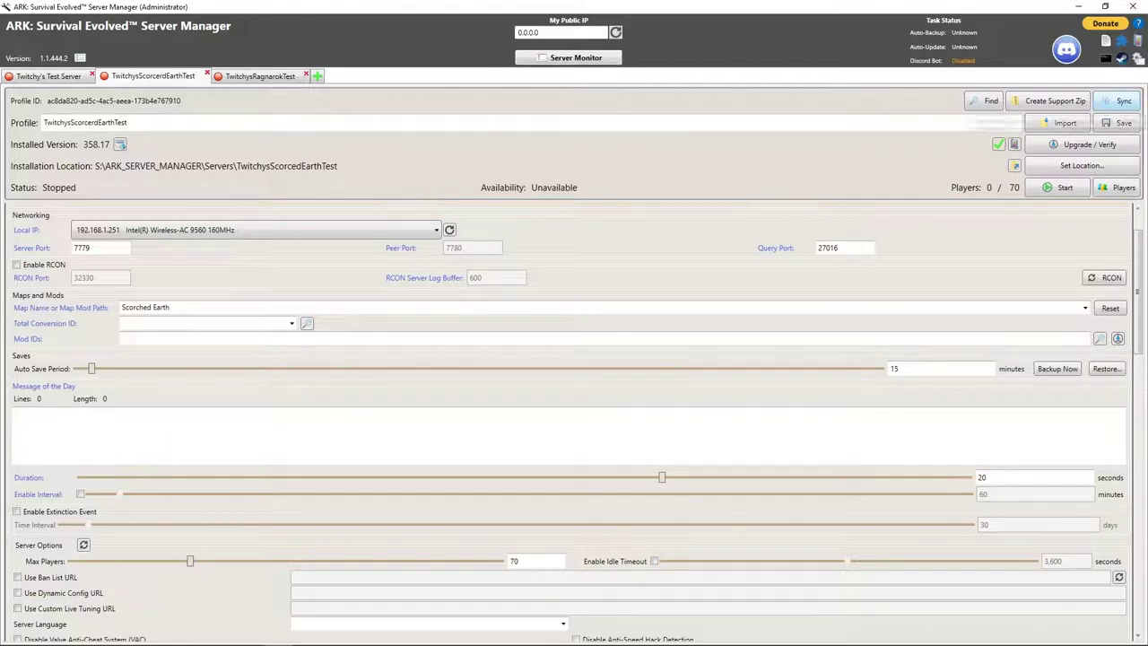
Start a profile sync from Twitchy's Test Server with TwitchysScorcerdEarthTest and TwitchysRagnarokTest as the target profiles
{"action": "left_click", "coordinate": [1118, 100]}
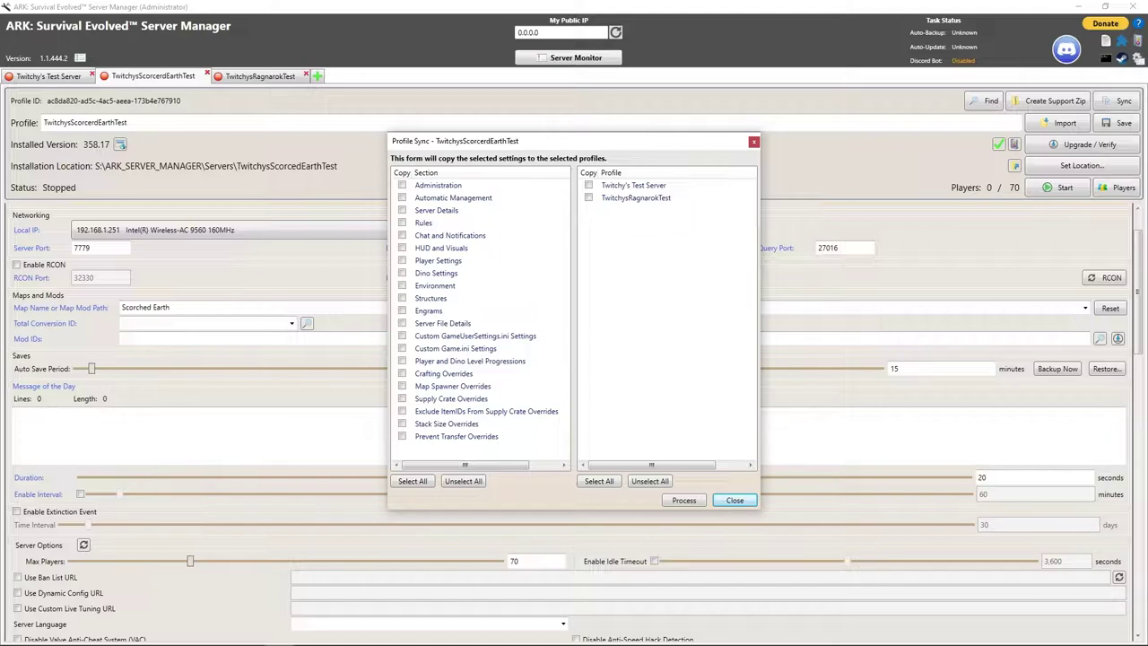
{"action": "left_click", "coordinate": [734, 500]}
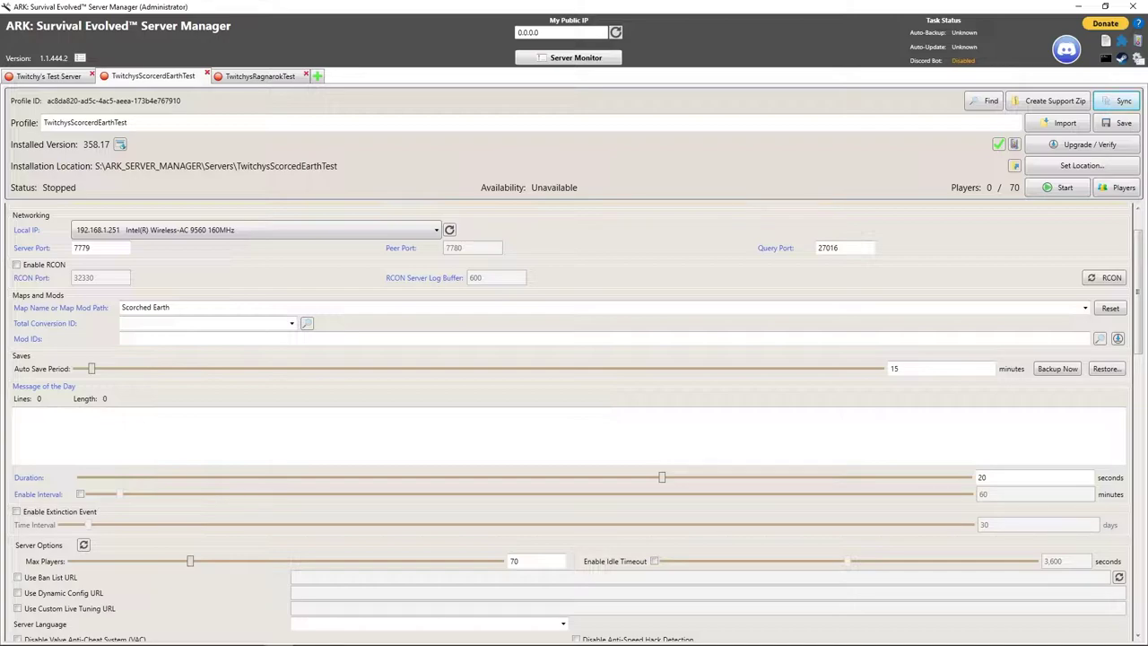
{"action": "left_click", "coordinate": [49, 76]}
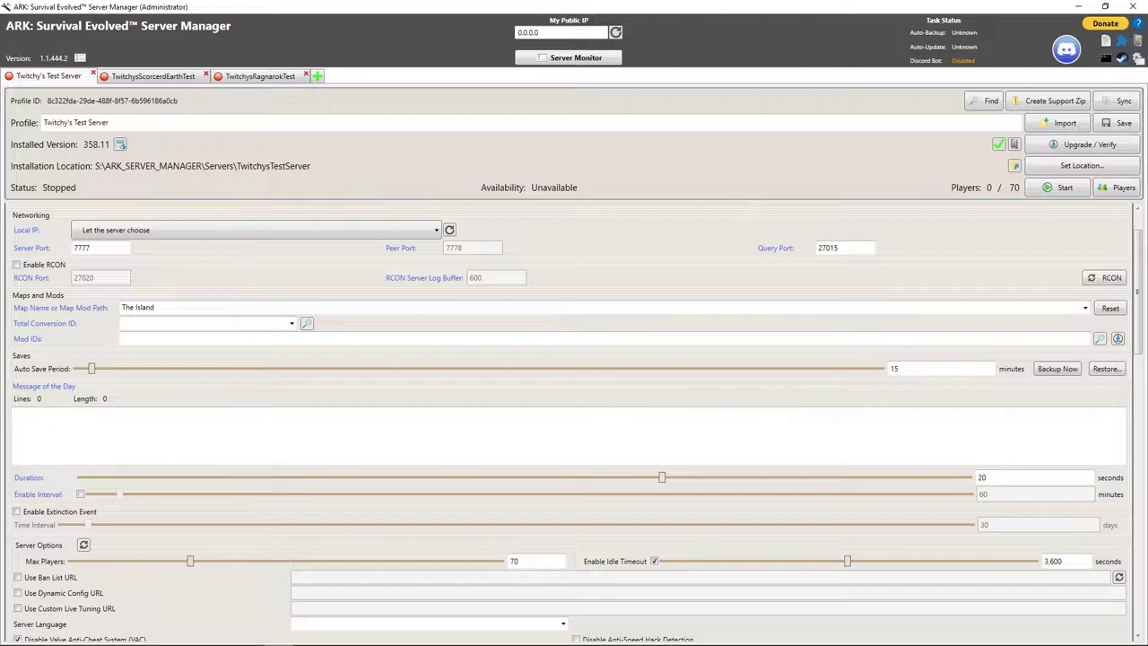
{"action": "left_click", "coordinate": [1117, 100]}
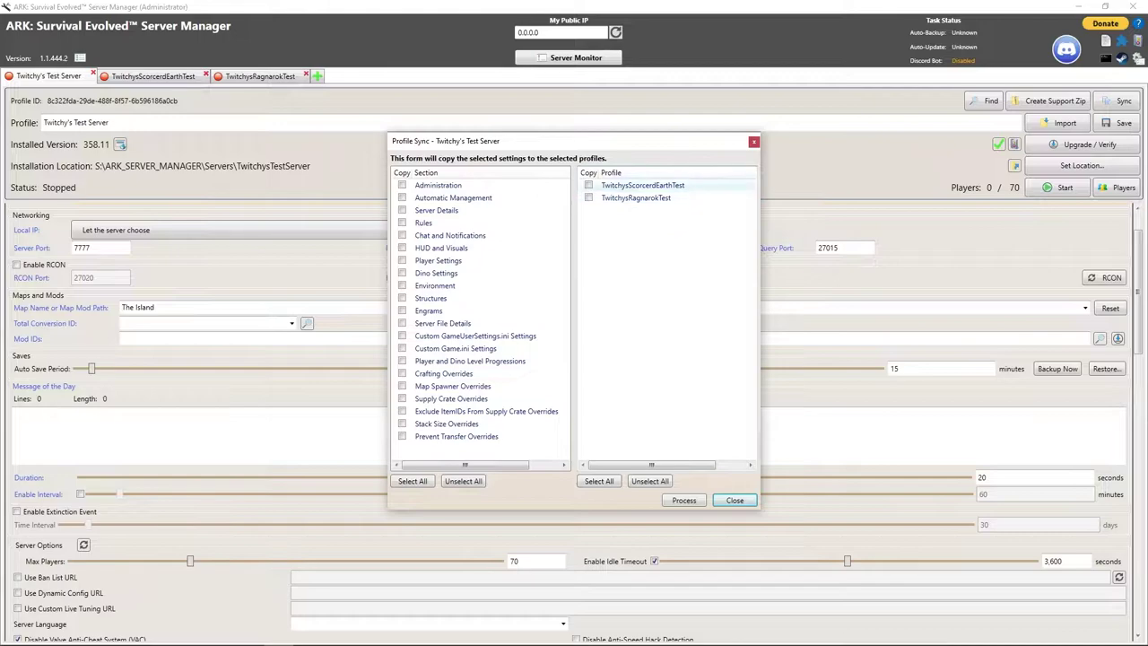
{"action": "left_click", "coordinate": [589, 184]}
{"action": "left_click", "coordinate": [588, 197]}
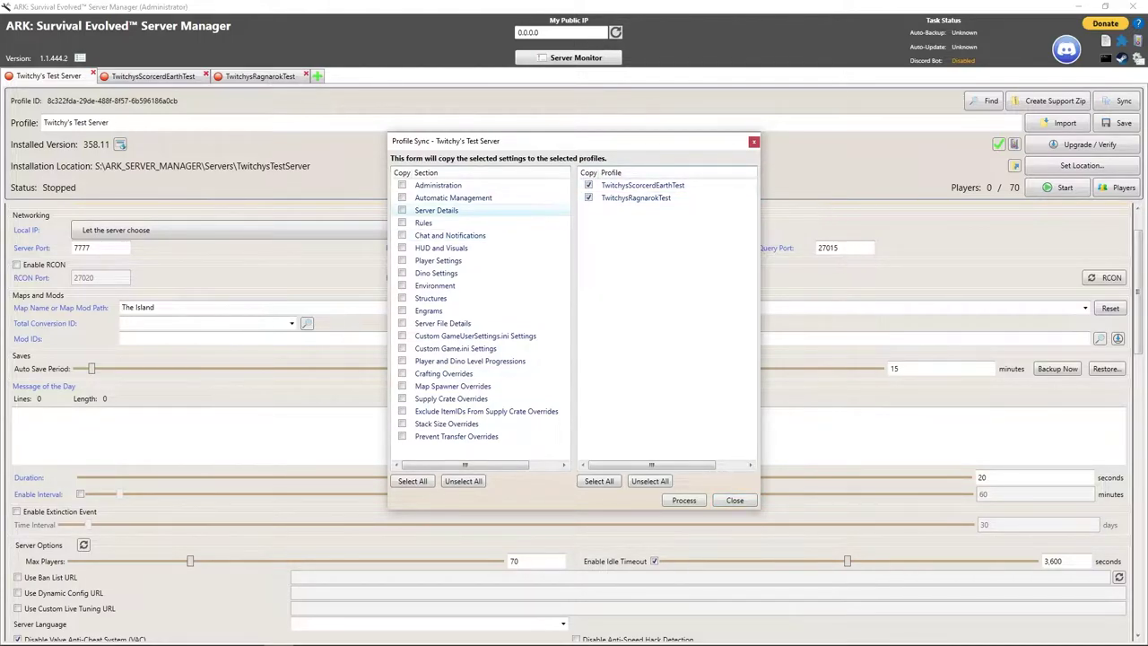
Copy every settings section except Administration to the selected profiles and close the profile sync
{"action": "left_click", "coordinate": [403, 200]}
{"action": "left_click", "coordinate": [402, 210]}
{"action": "left_click", "coordinate": [402, 198]}
{"action": "left_click", "coordinate": [412, 480]}
{"action": "left_click", "coordinate": [402, 185]}
{"action": "left_click", "coordinate": [684, 500]}
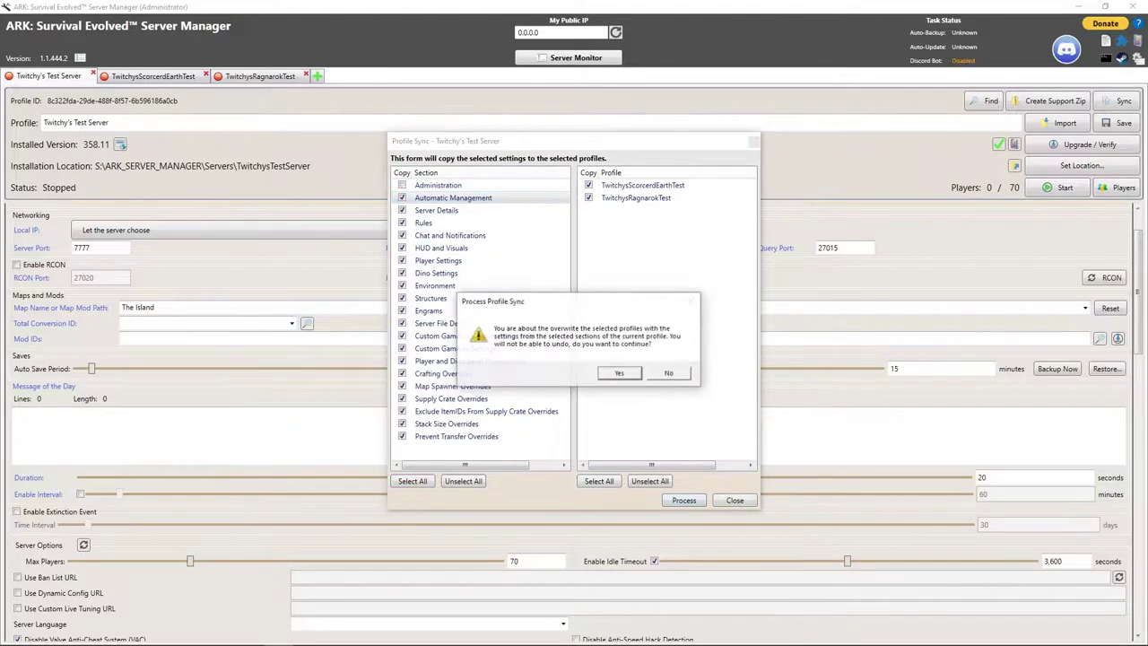
{"action": "left_click", "coordinate": [619, 372]}
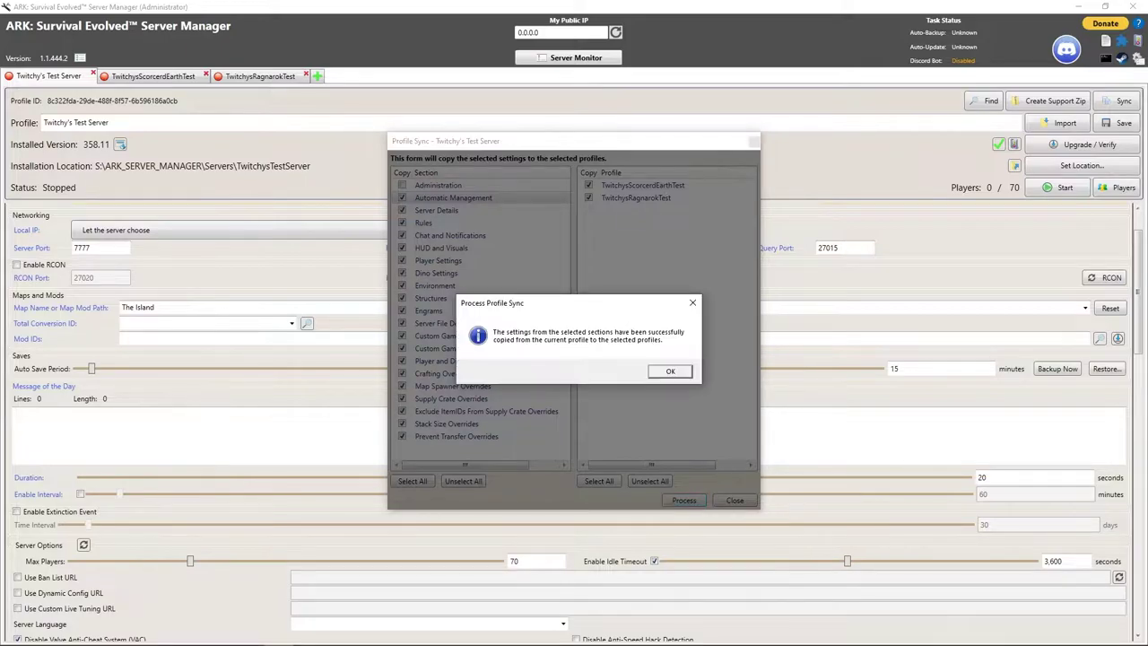
{"action": "left_click", "coordinate": [670, 371]}
{"action": "left_click", "coordinate": [734, 500]}
Compare the rules, HUD and environment settings of Twitchy's Test Server with those of the Scorched Earth and Ragnarok profiles
{"action": "scroll", "coordinate": [735, 501], "scroll_direction": "up", "scroll_amount": 2}
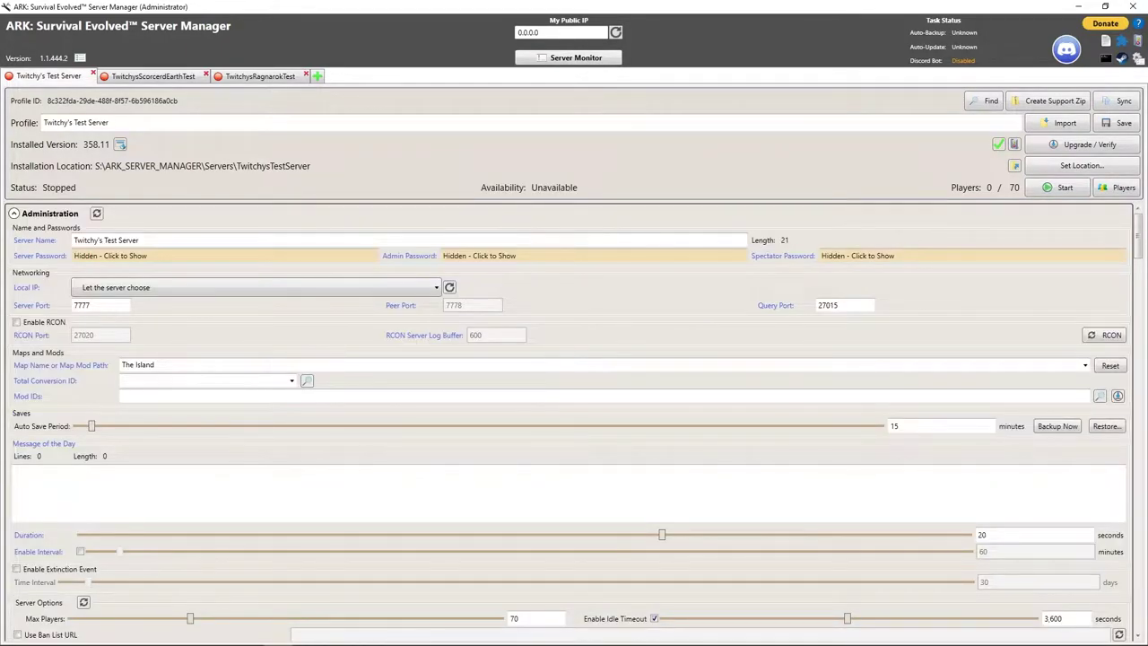
{"action": "scroll", "coordinate": [574, 422], "scroll_direction": "down", "scroll_amount": 15}
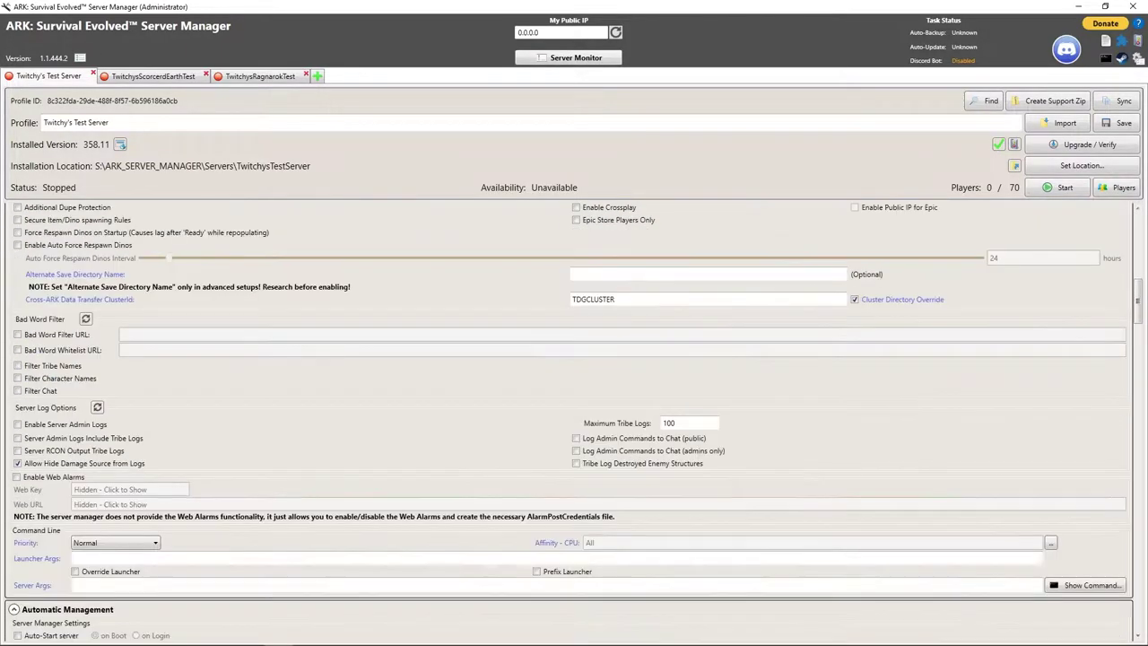
{"action": "scroll", "coordinate": [574, 422], "scroll_direction": "down", "scroll_amount": 20}
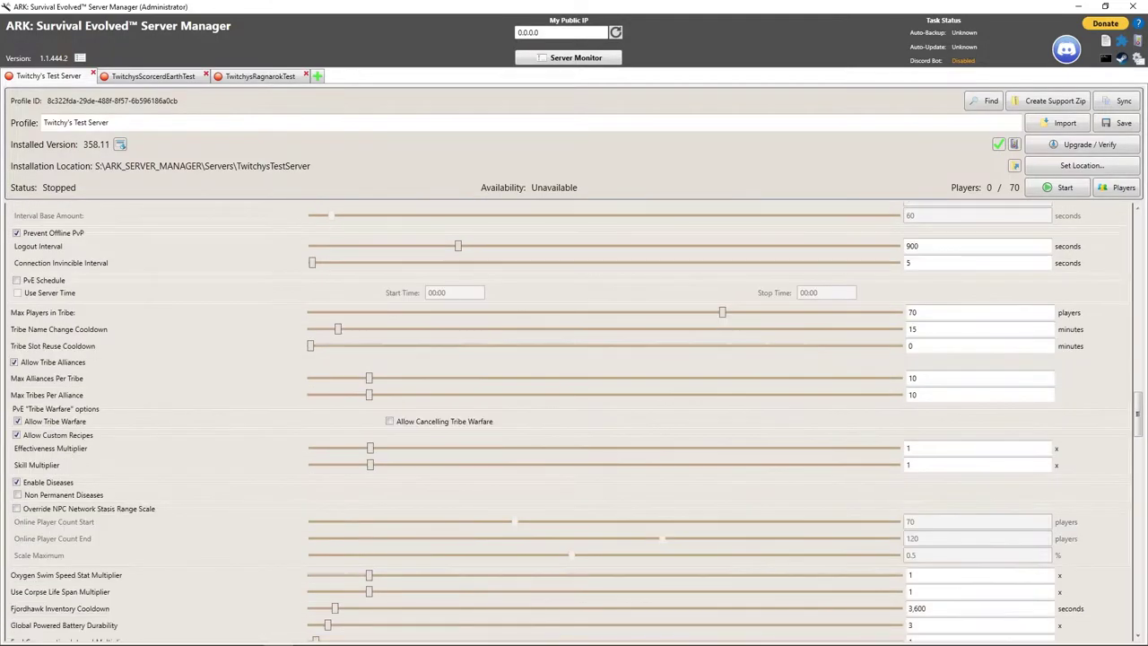
{"action": "scroll", "coordinate": [574, 422], "scroll_direction": "down", "scroll_amount": 15}
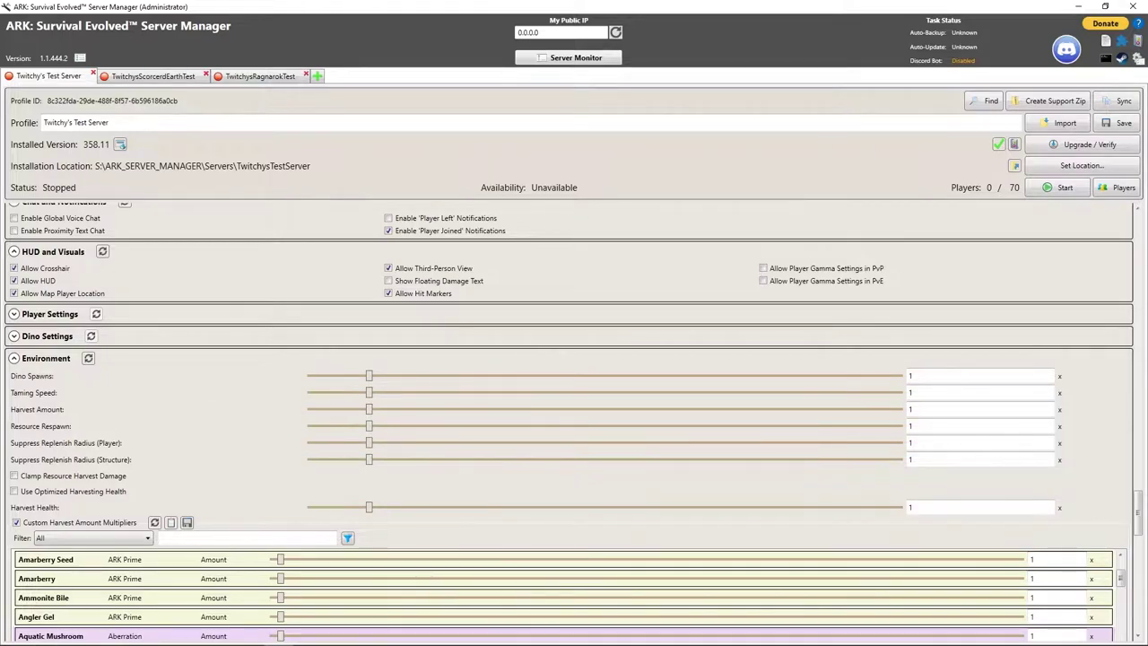
{"action": "left_click", "coordinate": [153, 77]}
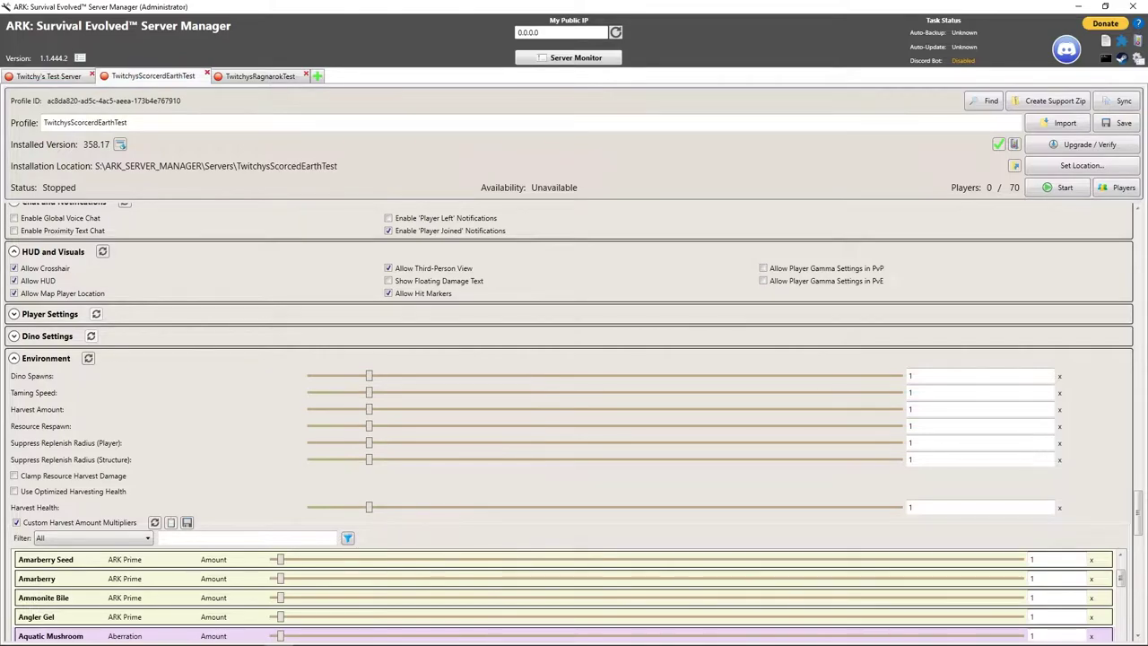
{"action": "key", "text": "ctrl+Tab"}
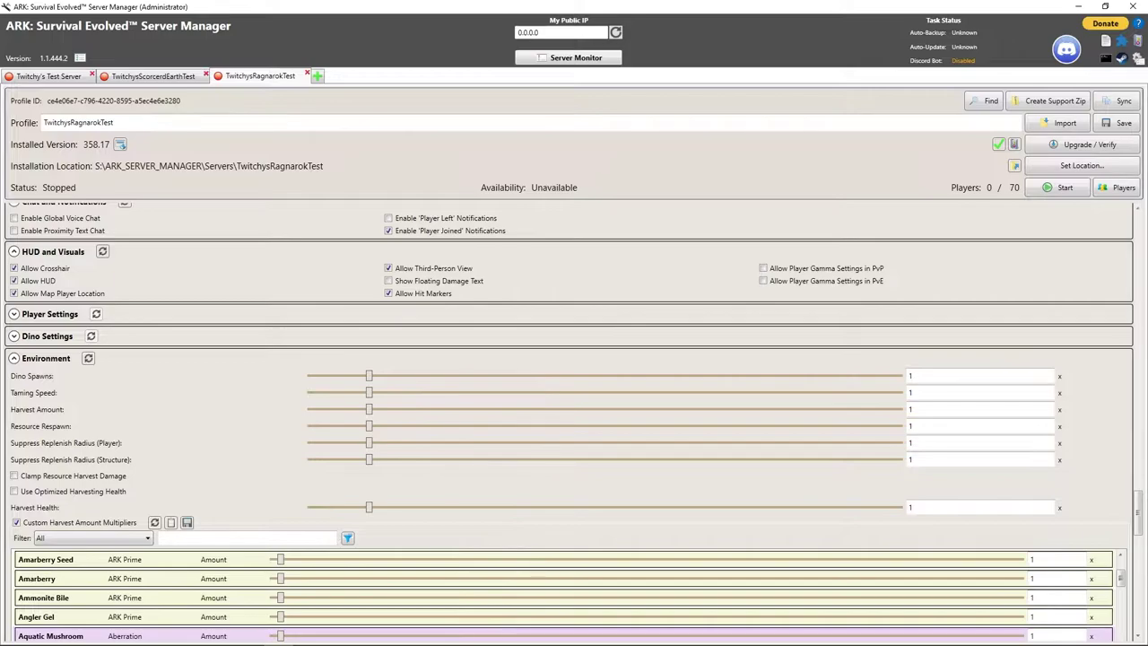
{"action": "scroll", "coordinate": [569, 422], "scroll_direction": "up", "scroll_amount": 9}
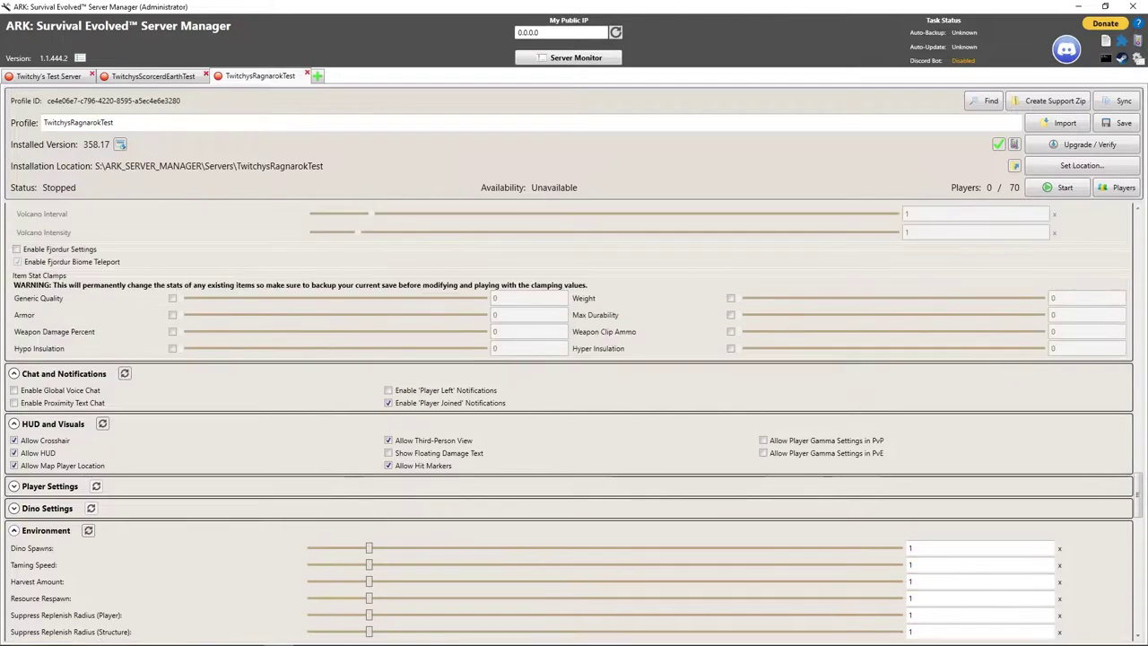
{"action": "scroll", "coordinate": [574, 421], "scroll_direction": "down", "scroll_amount": 15}
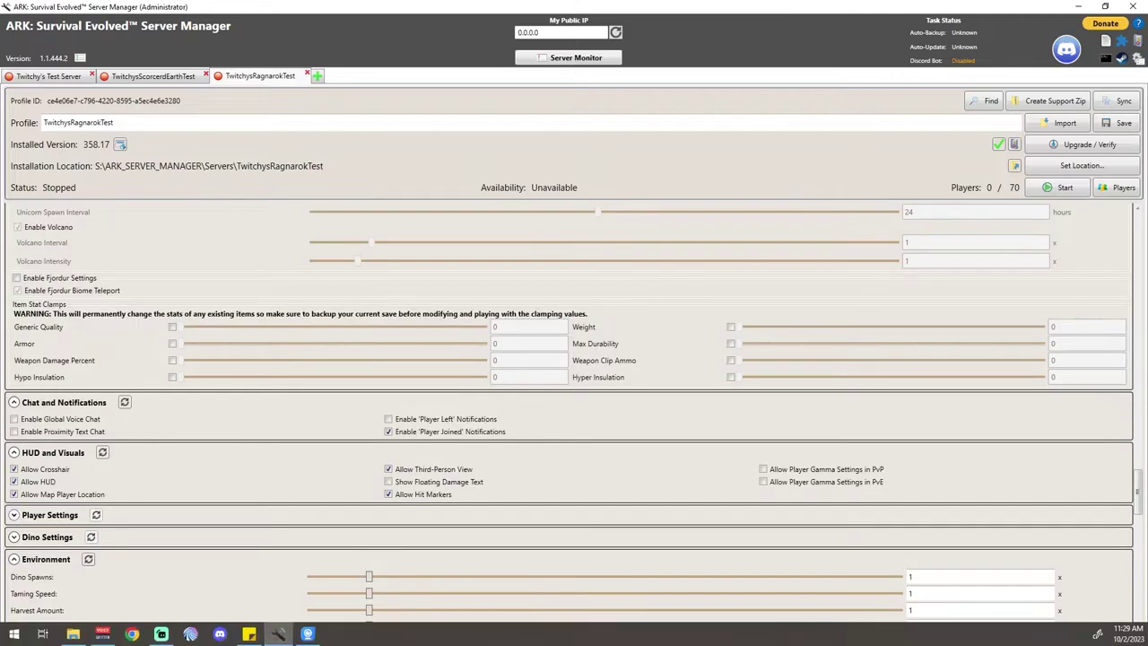
{"action": "scroll", "coordinate": [574, 475], "scroll_direction": "down", "scroll_amount": 5}
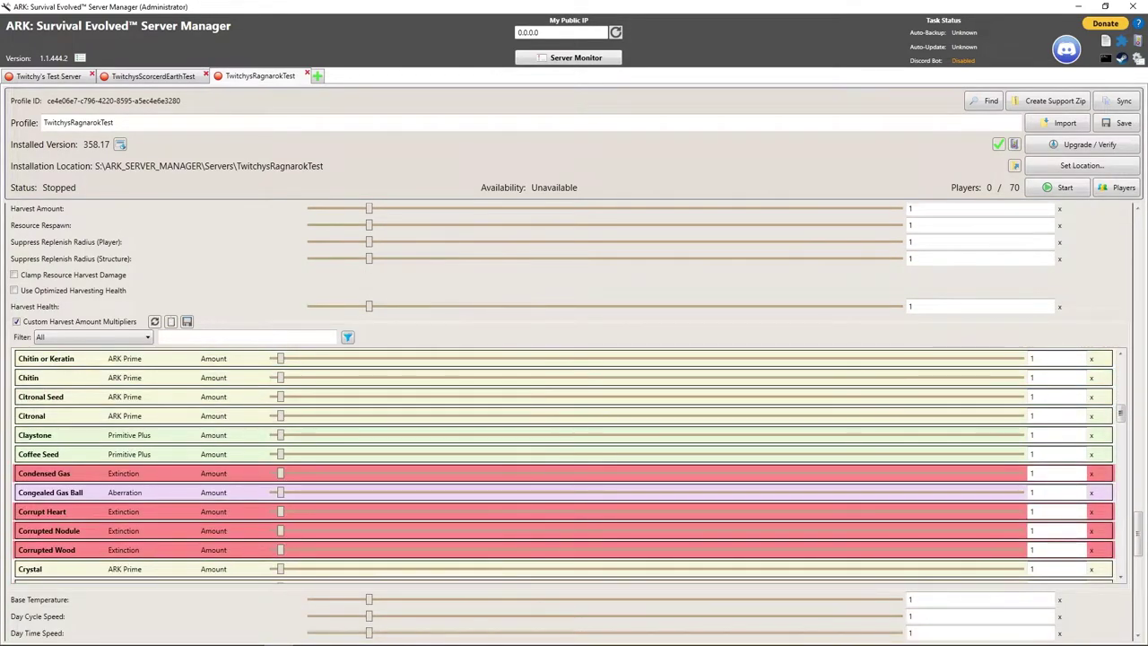
Collapse the Environment and HUD and Visuals sections
{"action": "scroll", "coordinate": [574, 269], "scroll_direction": "up", "scroll_amount": 5}
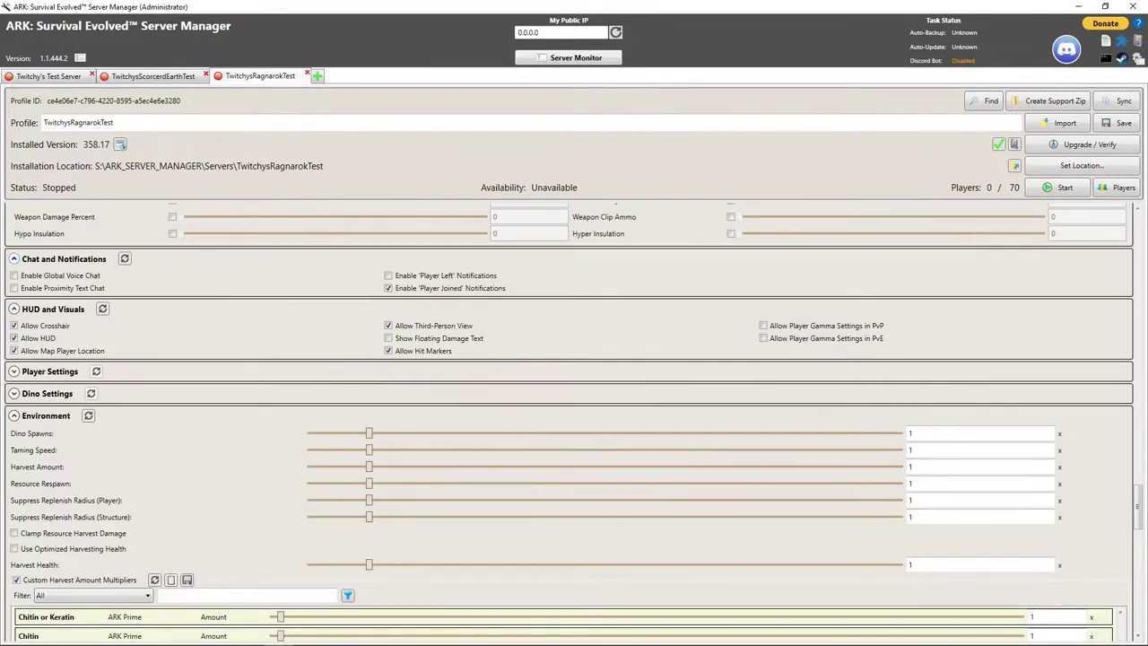
{"action": "left_click", "coordinate": [14, 415]}
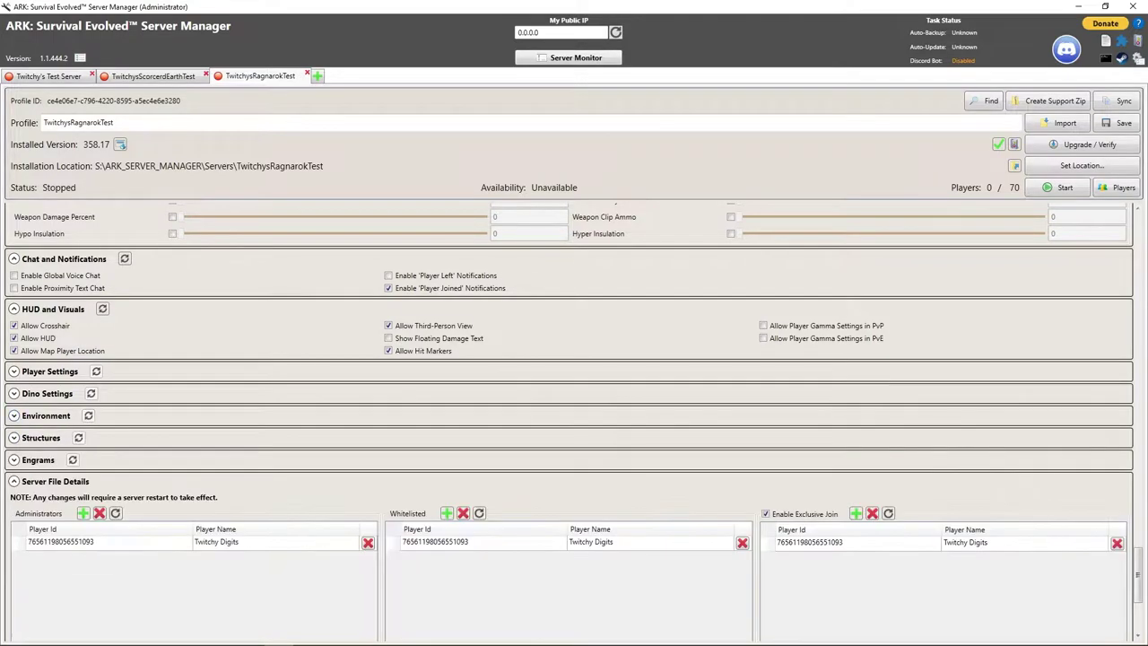
{"action": "left_click", "coordinate": [13, 308]}
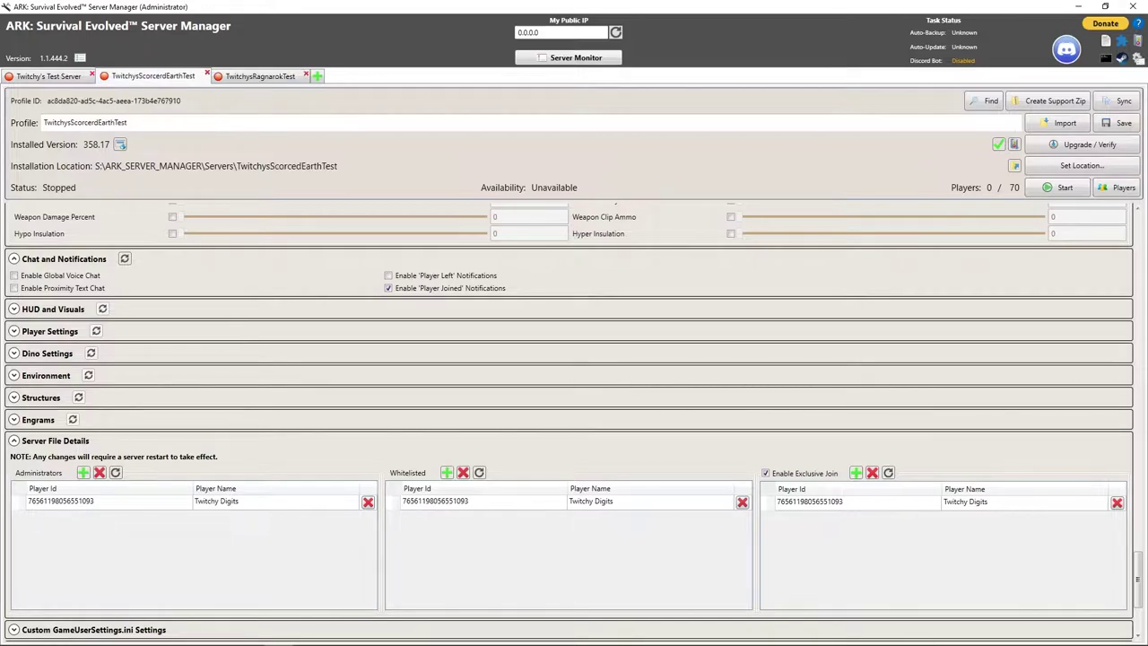
Compare the Administration settings of the three server profiles, including ports and maps, and check the Ragnarok profile's cluster ID settings
{"action": "left_click", "coordinate": [48, 76]}
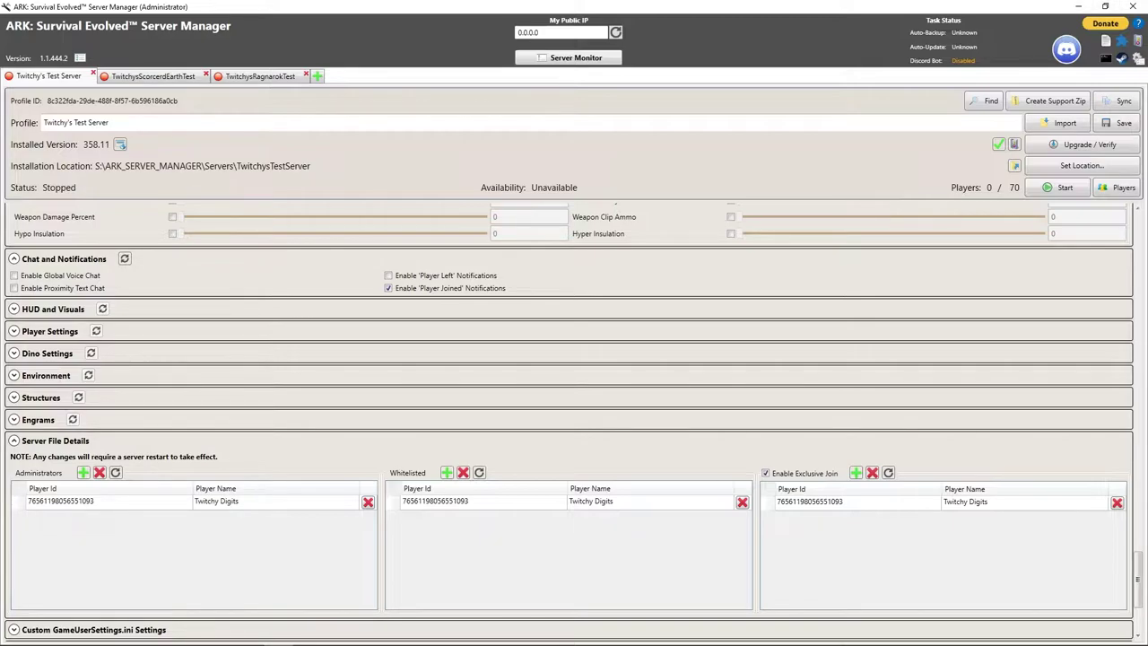
{"action": "scroll", "coordinate": [574, 421], "scroll_direction": "up", "scroll_amount": 15}
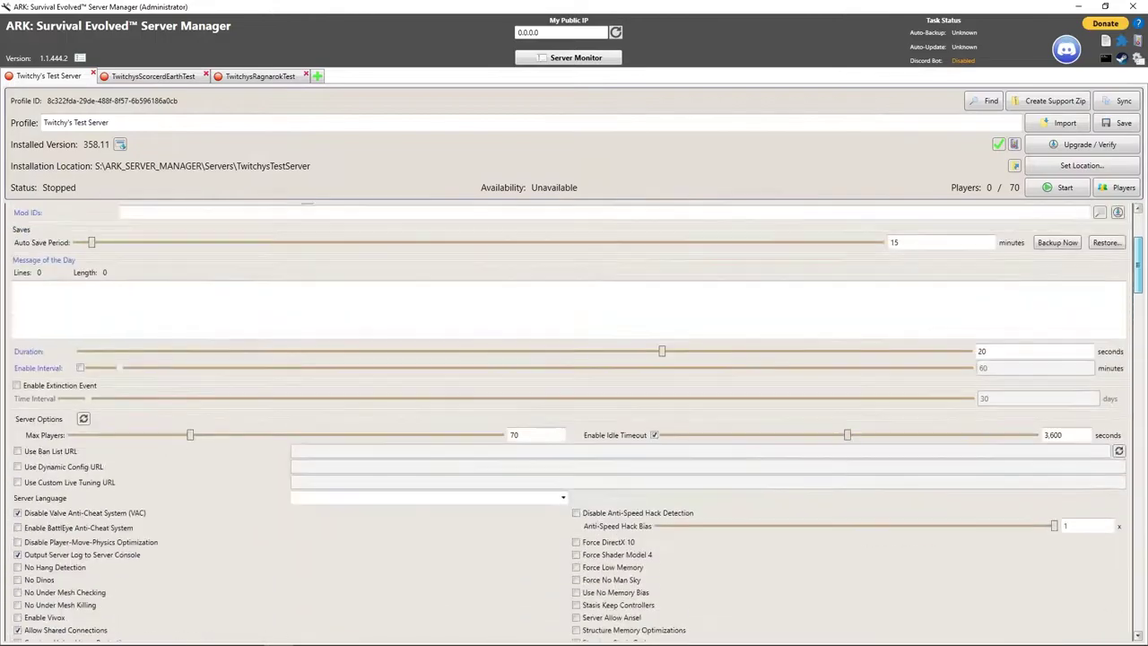
{"action": "scroll", "coordinate": [574, 421], "scroll_direction": "down", "scroll_amount": 2}
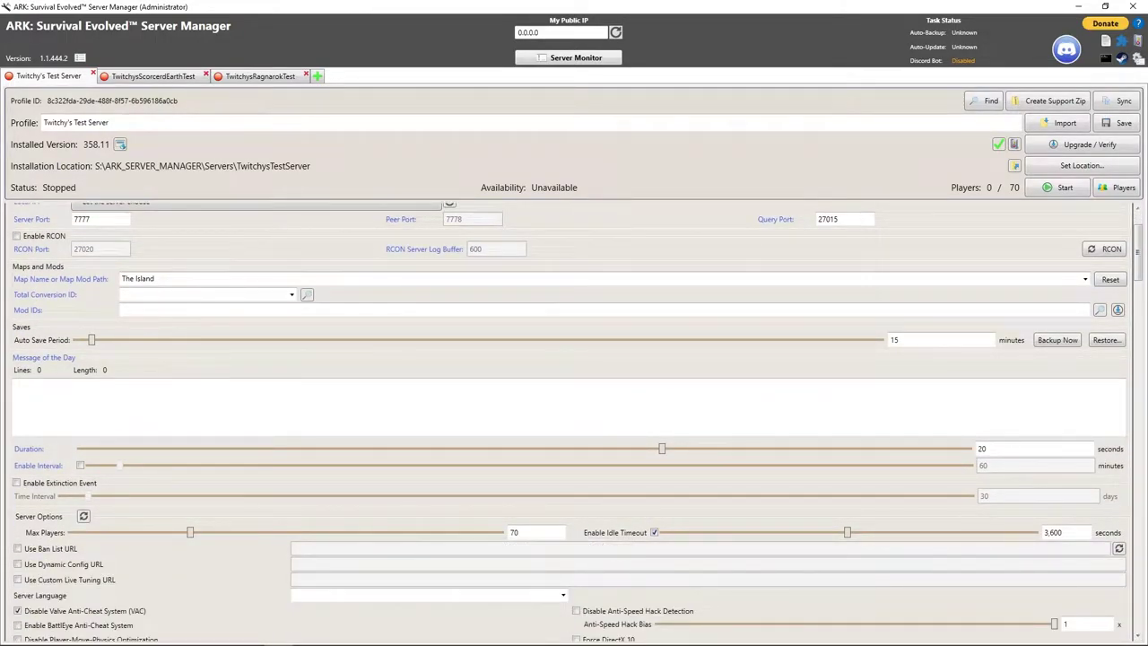
{"action": "left_click", "coordinate": [153, 77]}
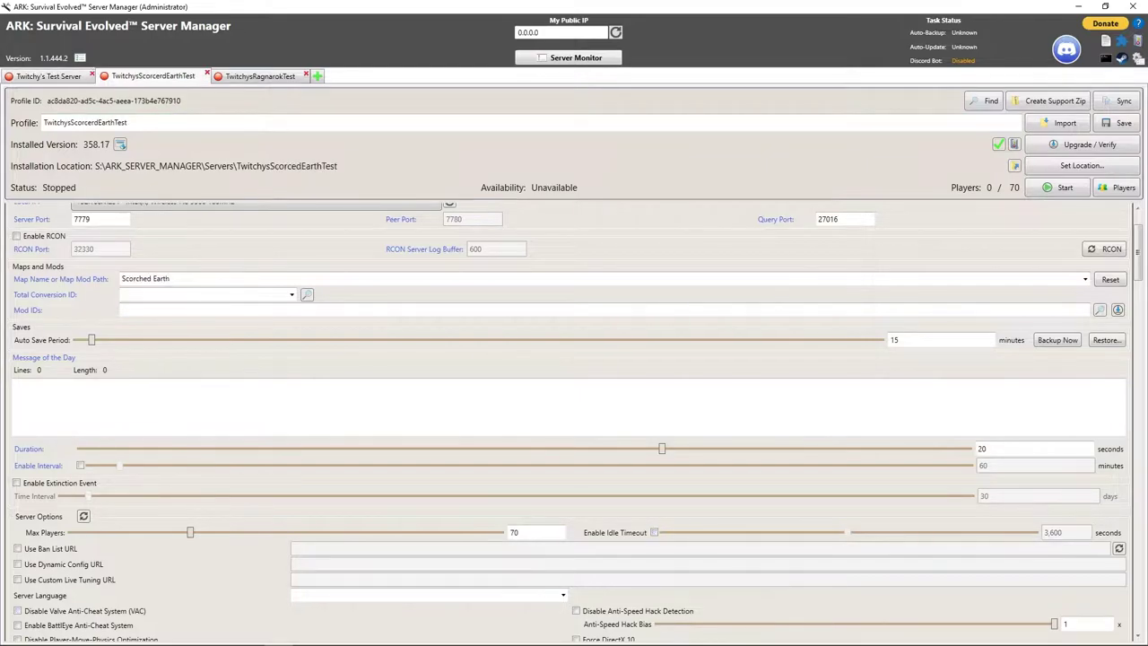
{"action": "key", "text": "ctrl+Tab"}
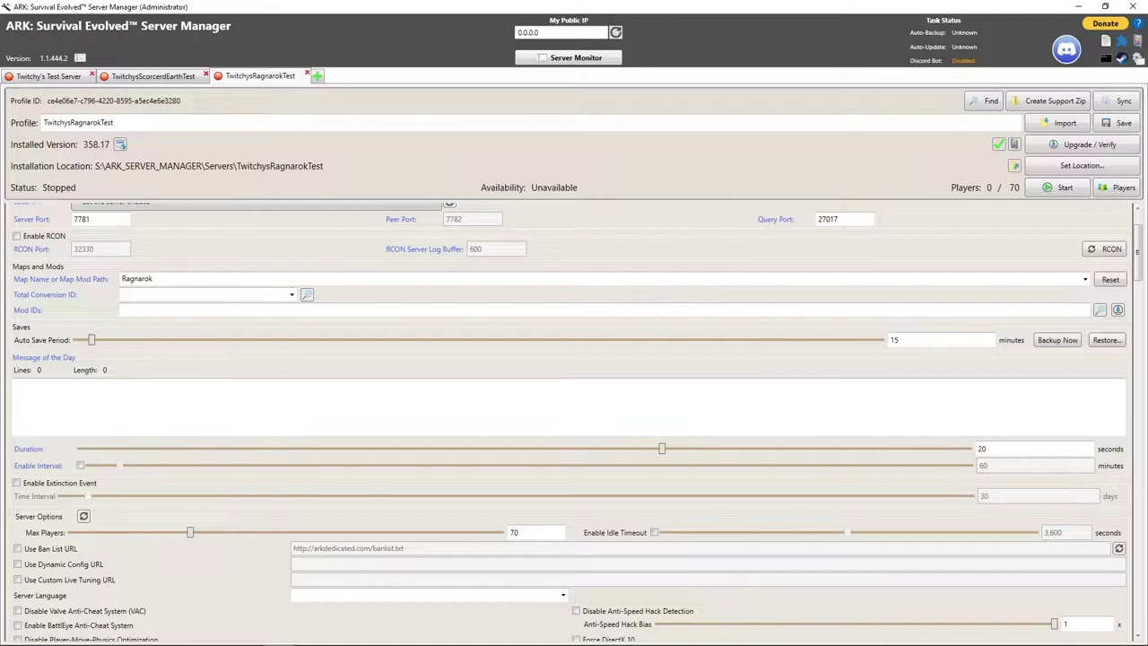
{"action": "scroll", "coordinate": [577, 422], "scroll_direction": "down", "scroll_amount": 8}
{"action": "scroll", "coordinate": [578, 422], "scroll_direction": "up", "scroll_amount": 10}
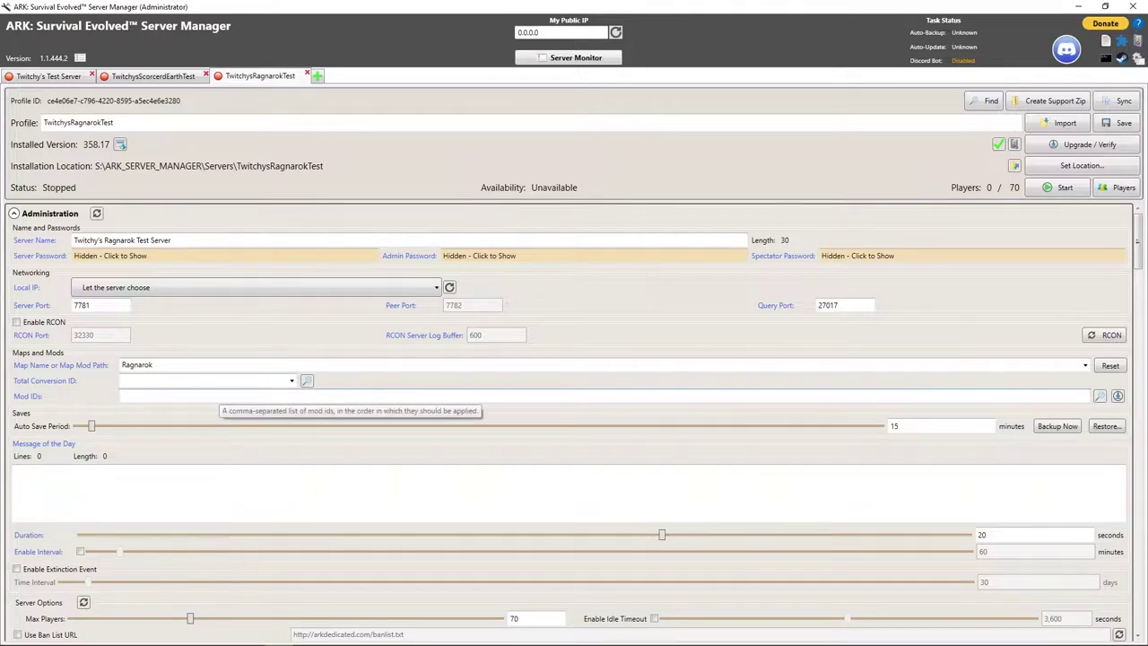
{"action": "scroll", "coordinate": [466, 408], "scroll_direction": "down", "scroll_amount": 2}
{"action": "scroll", "coordinate": [467, 408], "scroll_direction": "down", "scroll_amount": 9}
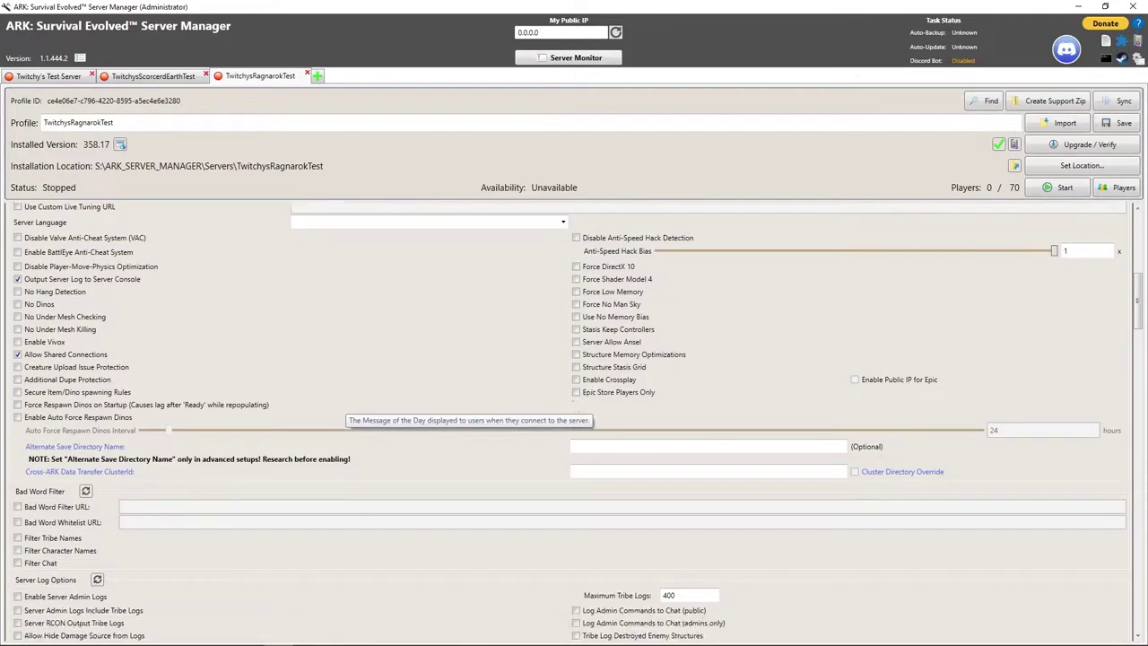
Copy the cluster ID TDGCLUSTER from Twitchy's Test Server to the Scorched Earth profile, enable its cluster directory override, and save the profile
{"action": "left_click", "coordinate": [629, 414]}
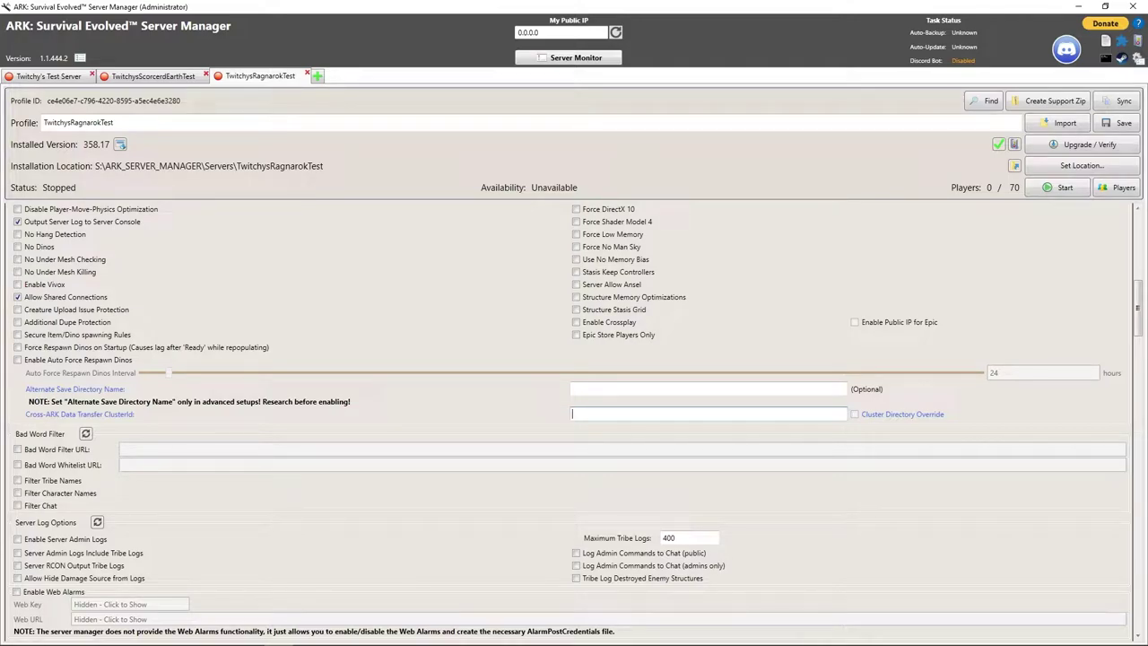
{"action": "left_click", "coordinate": [49, 76]}
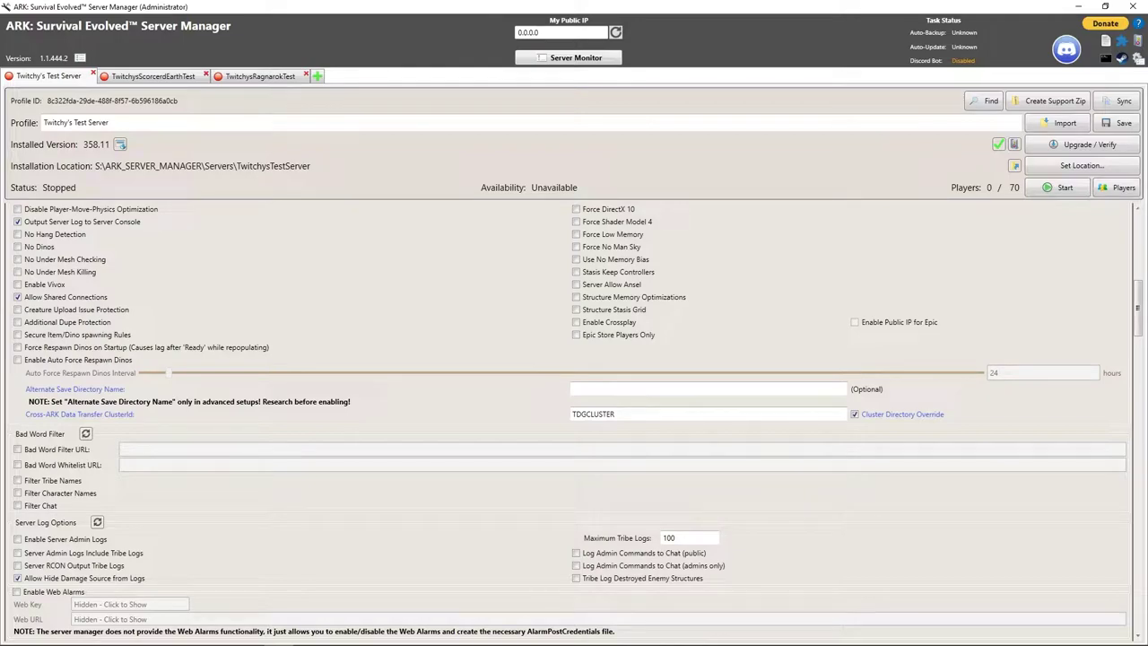
{"action": "key", "text": "ctrl+a"}
{"action": "key", "text": "ctrl+c"}
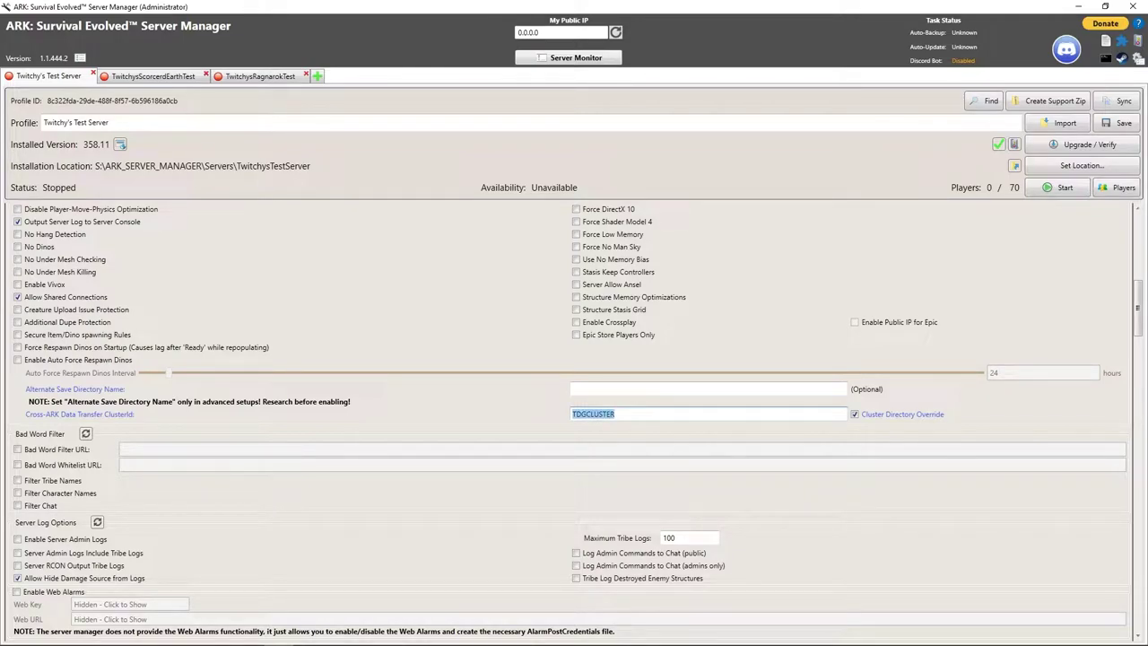
{"action": "key", "text": "ctrl+Tab"}
{"action": "left_click", "coordinate": [595, 414]}
{"action": "key", "text": "ctrl+v"}
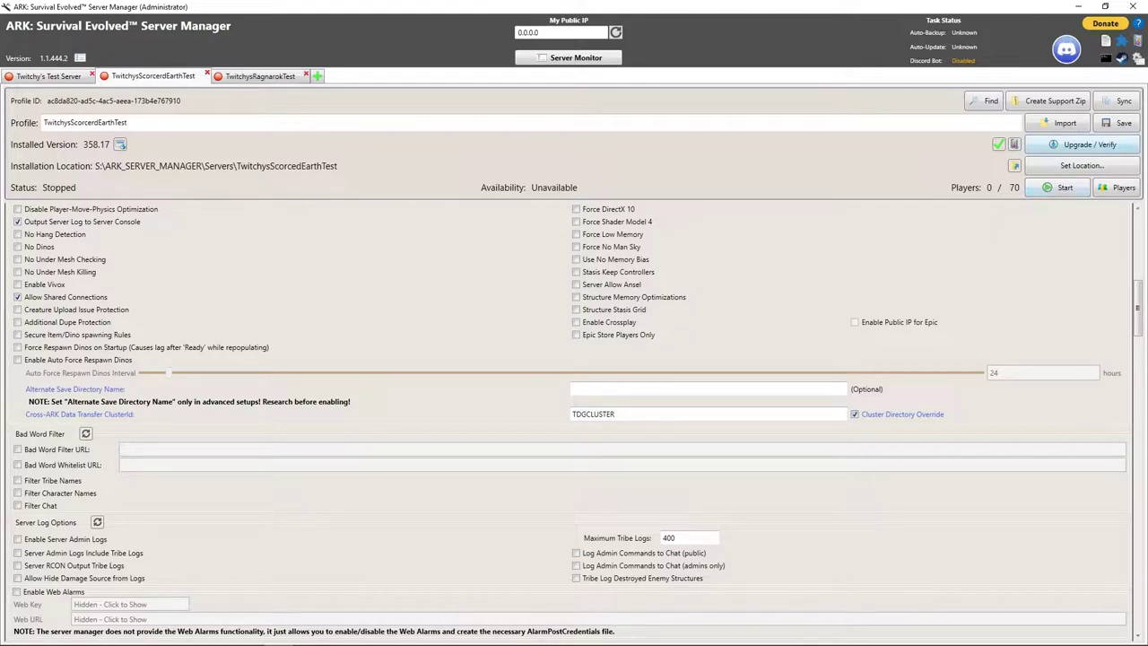
{"action": "left_click", "coordinate": [1117, 123]}
Set the Ragnarok profile's cross-ARK cluster ID to TDGCLUSTER, enable its cluster directory override, and save the profile
{"action": "left_click", "coordinate": [217, 75]}
{"action": "type", "text": "TDGCLUSTER"}
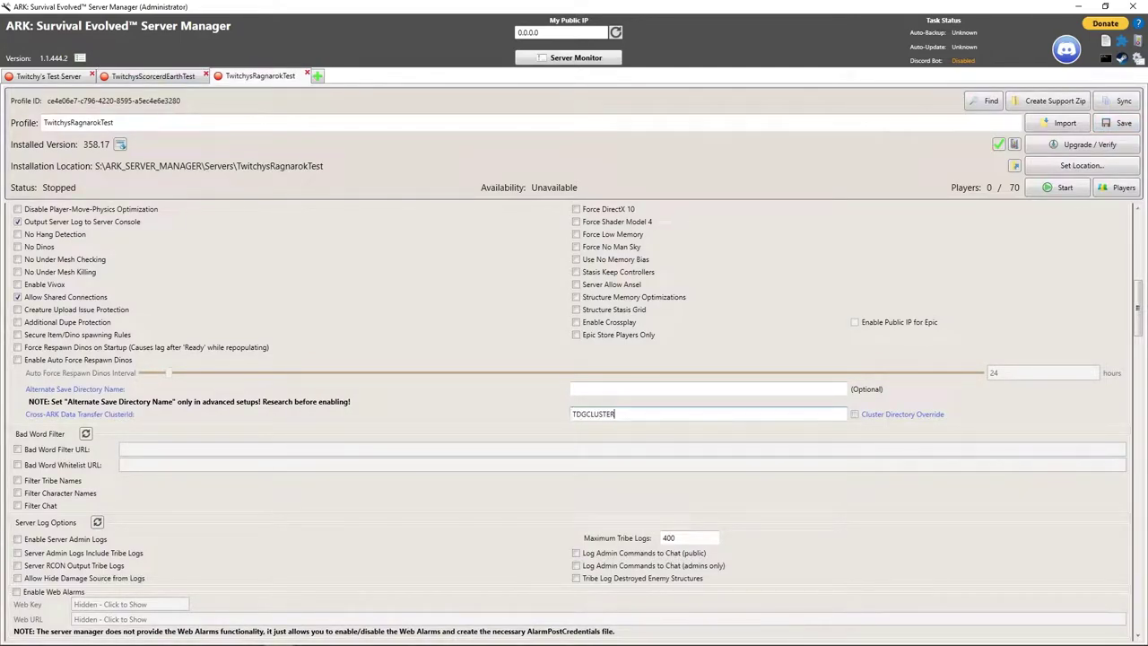
{"action": "left_click", "coordinate": [855, 414]}
{"action": "left_click", "coordinate": [1119, 123]}
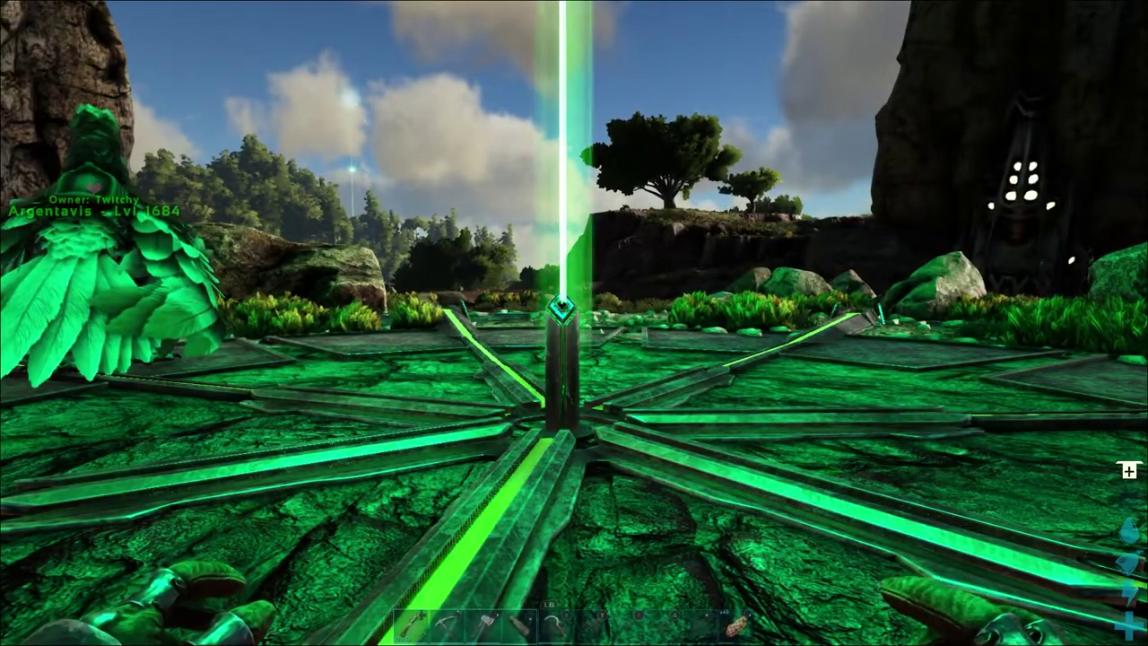
Switch to the ARK game and transfer the survivor from the obelisk terminal to the Twitchy's Test Scorched Earth session
{"action": "key", "text": "e"}
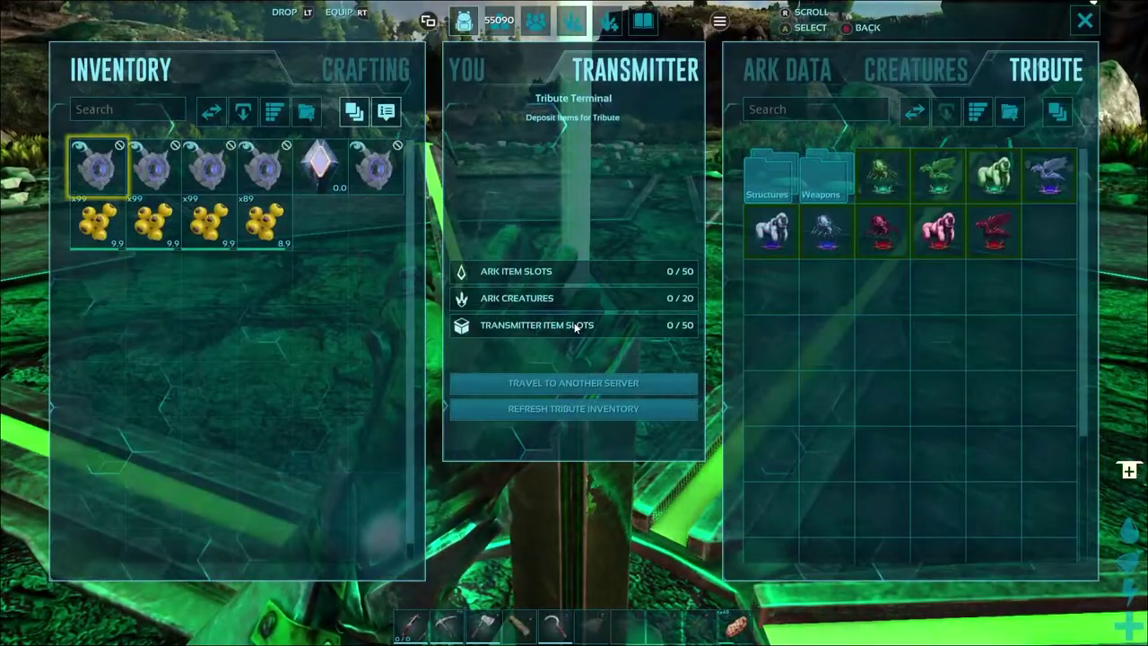
{"action": "left_click", "coordinate": [549, 384]}
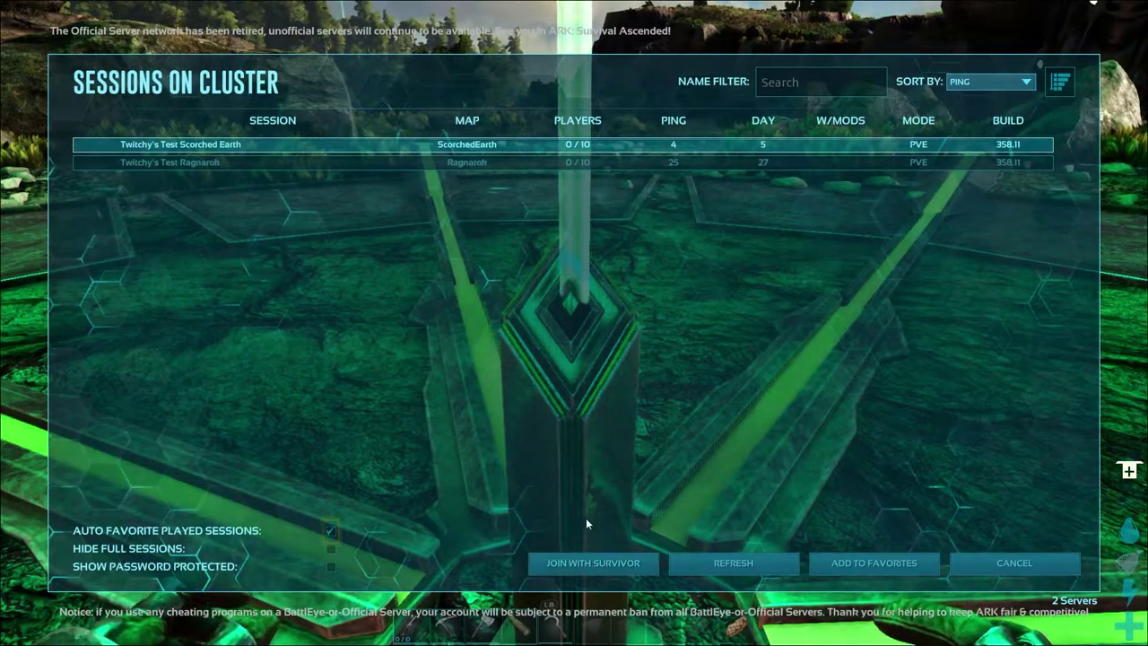
{"action": "left_click", "coordinate": [592, 563]}
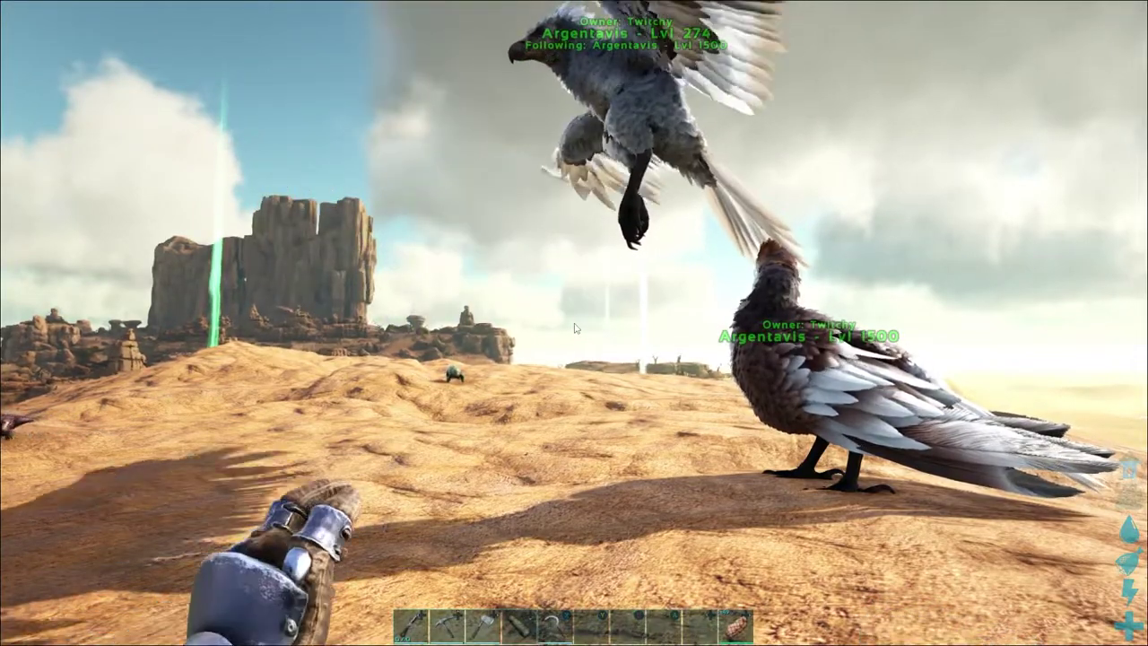
{"action": "key", "text": "i"}
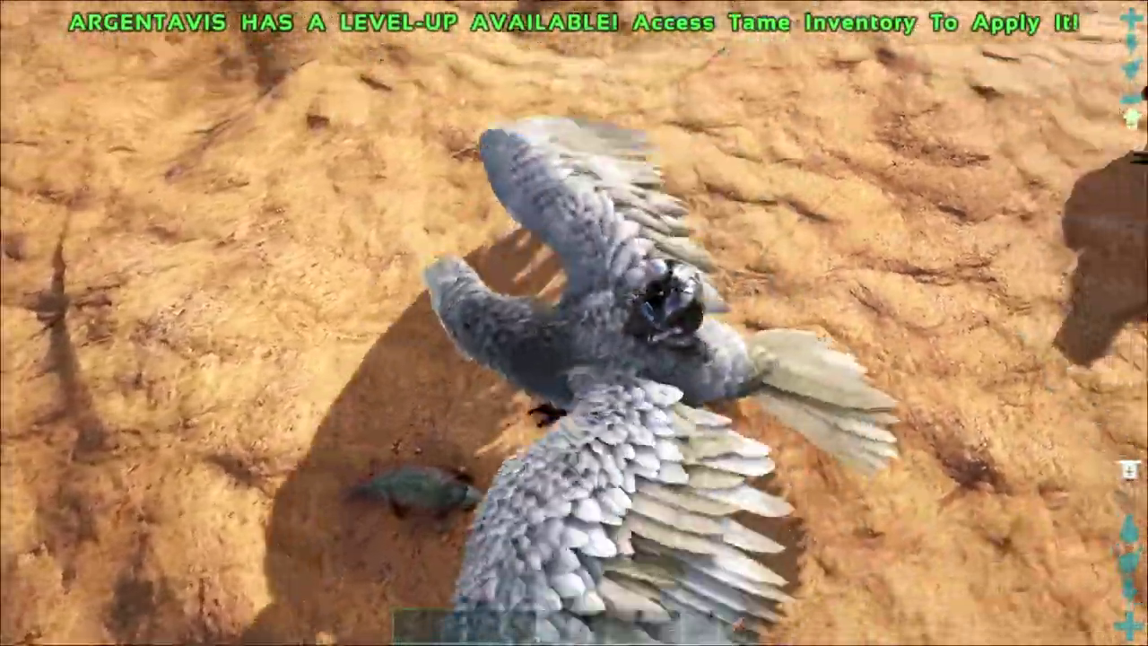
{"action": "key", "text": "e"}
{"action": "key", "text": "w"}
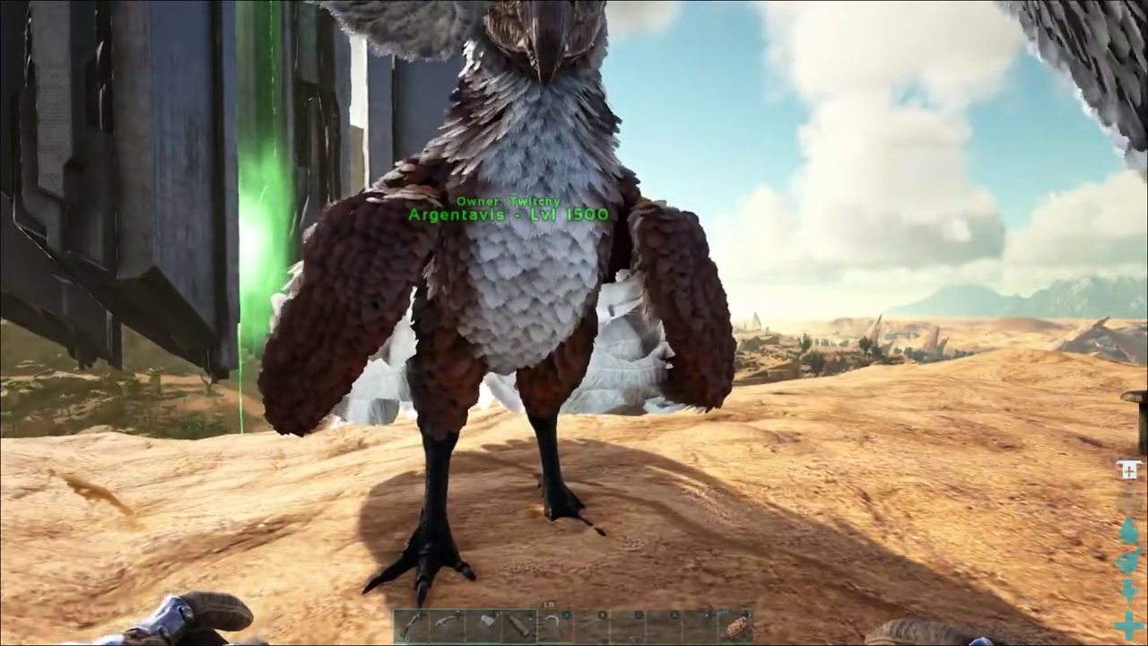
{"action": "key", "text": "d"}
{"action": "key", "text": "w"}
{"action": "key", "text": "w"}
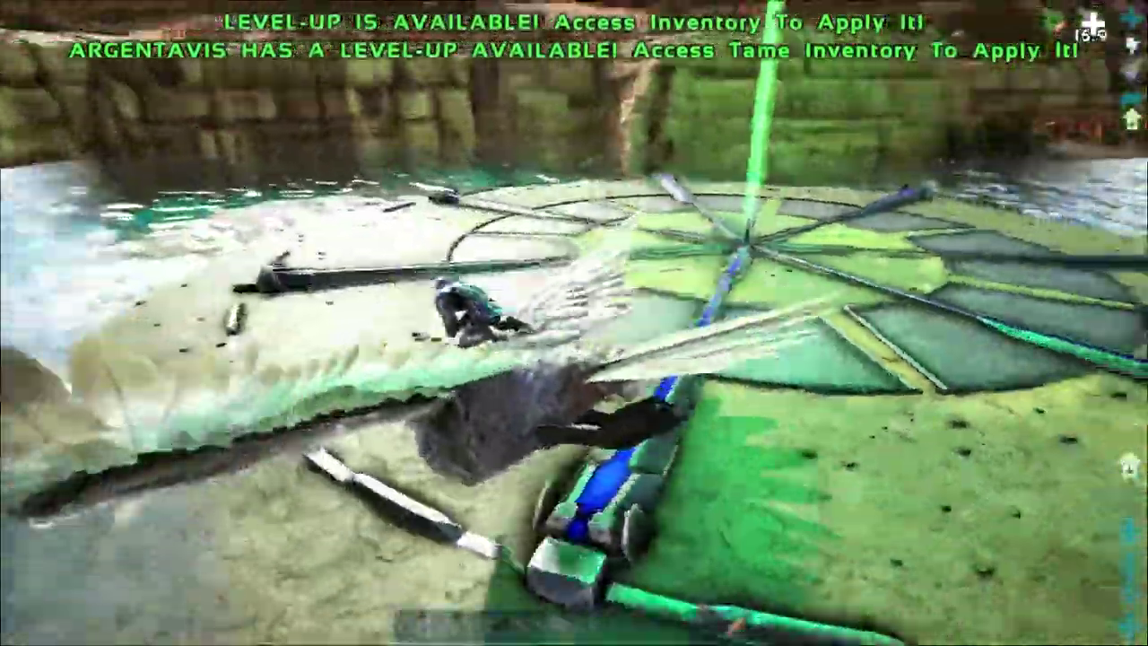
Land and dismount at the Scorched Earth obelisk, and transfer the survivor through its terminal to the Twitchy's Test Ragnarok session
{"action": "key", "text": "space"}
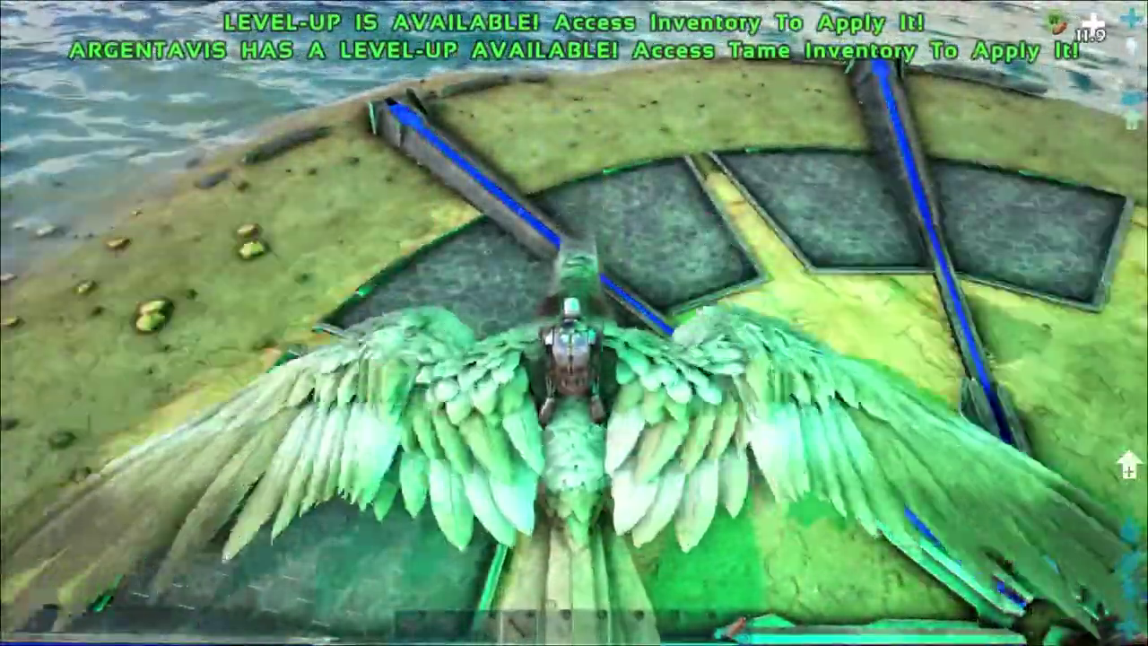
{"action": "key", "text": "e"}
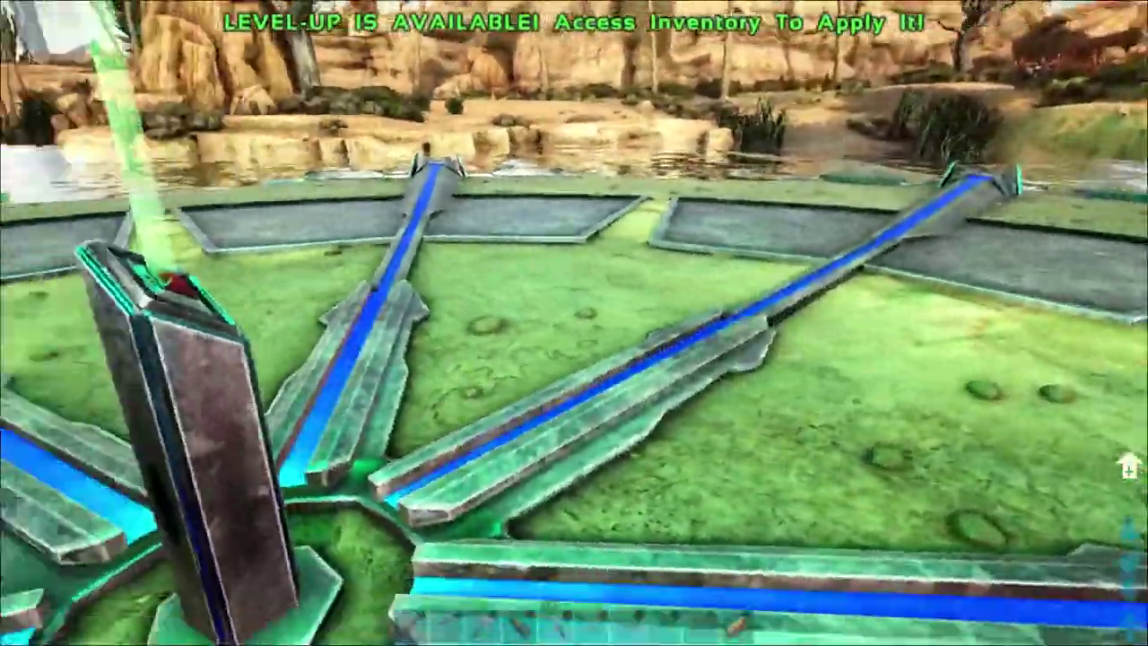
{"action": "key", "text": "w"}
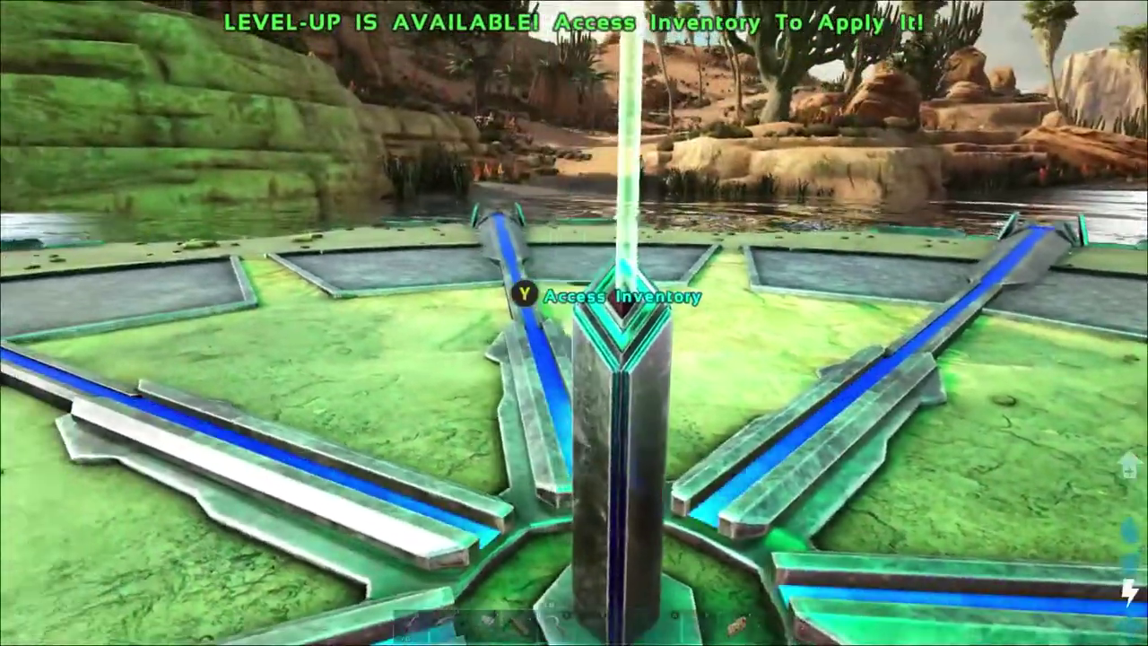
{"action": "key", "text": "y"}
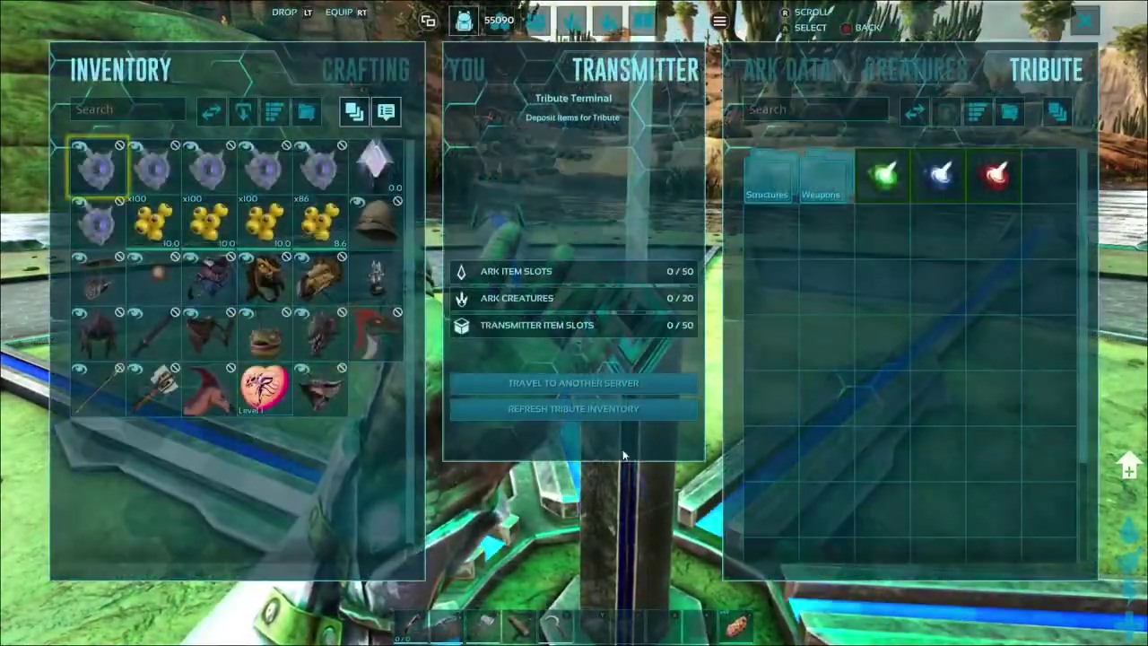
{"action": "left_click", "coordinate": [602, 382]}
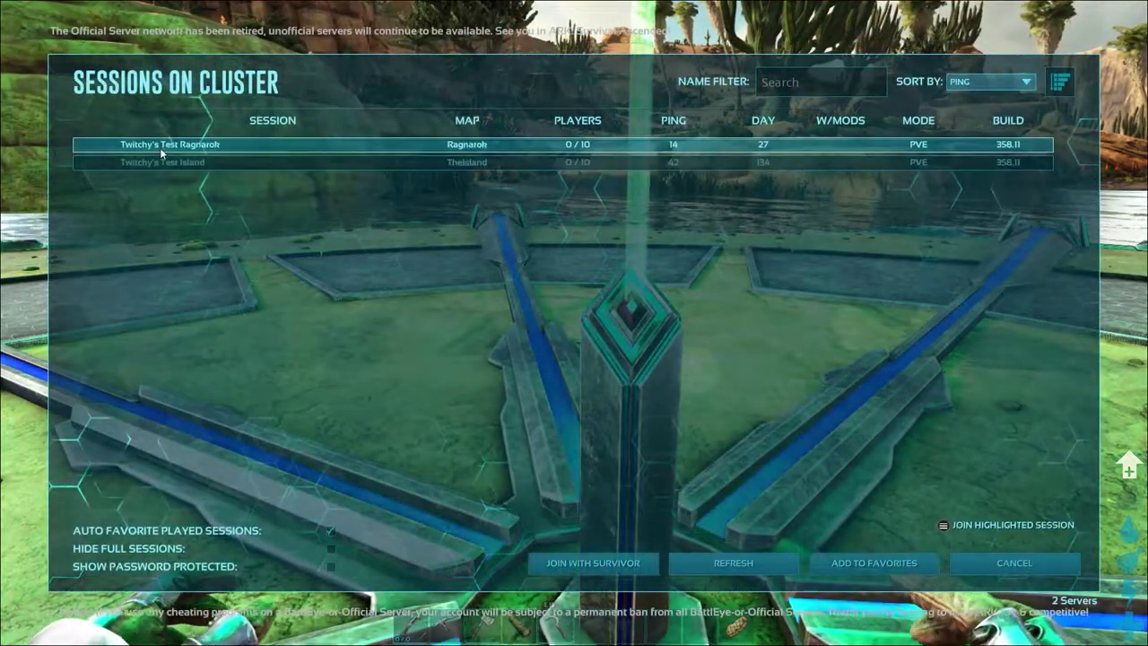
{"action": "left_click", "coordinate": [581, 563]}
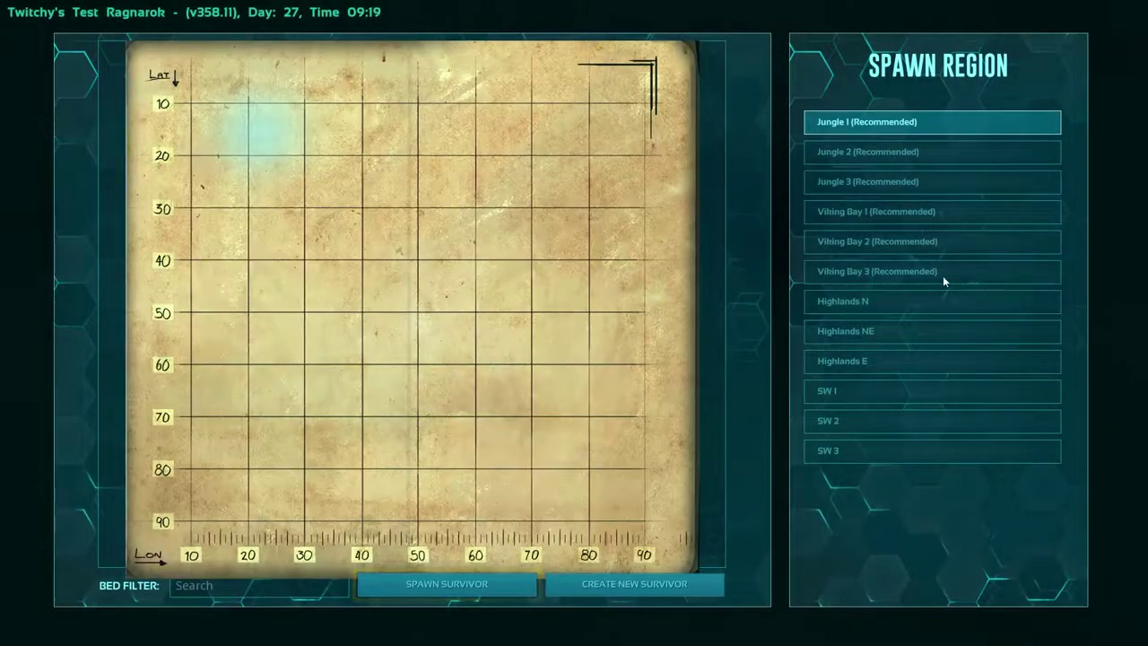
Preview the Jungle and Viking Bay spawn regions on the Ragnarok map, and spawn the survivor in Jungle 1
{"action": "left_click", "coordinate": [875, 153]}
{"action": "left_click", "coordinate": [872, 185]}
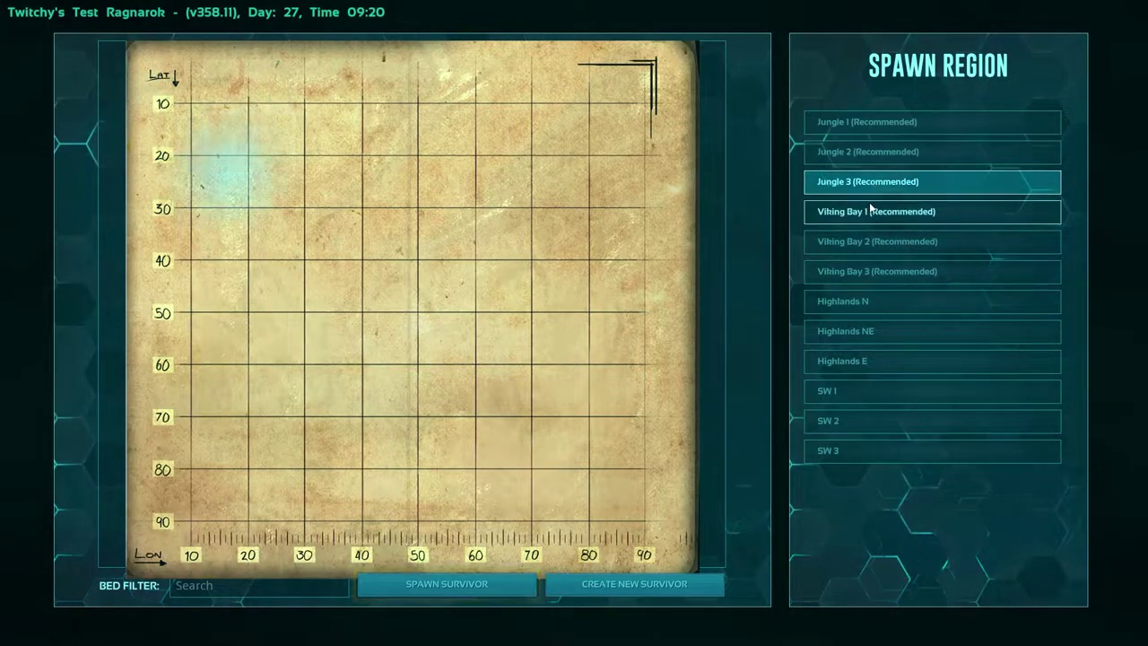
{"action": "left_click", "coordinate": [869, 208]}
{"action": "left_click", "coordinate": [867, 240]}
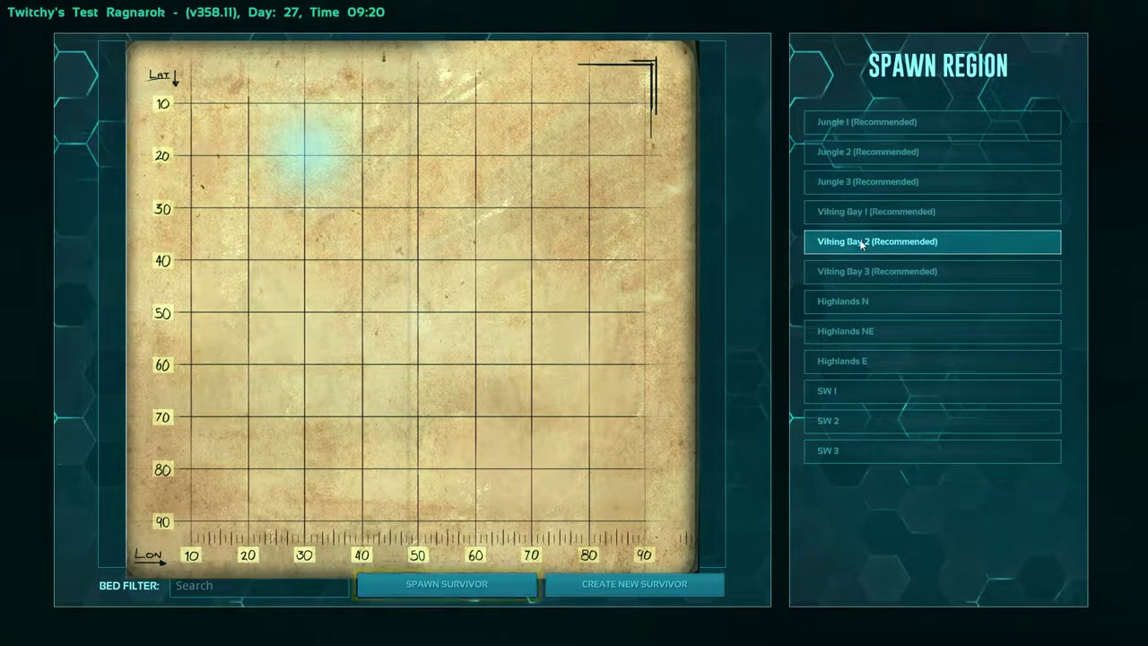
{"action": "left_click", "coordinate": [863, 273]}
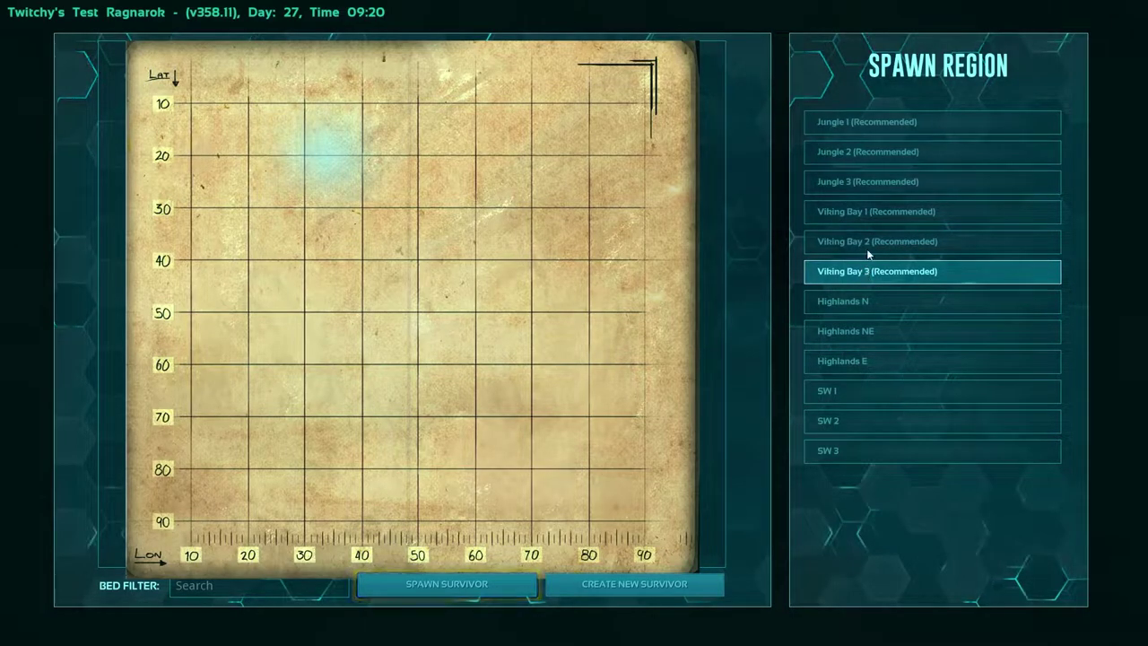
{"action": "left_click", "coordinate": [866, 244]}
{"action": "left_click", "coordinate": [859, 124]}
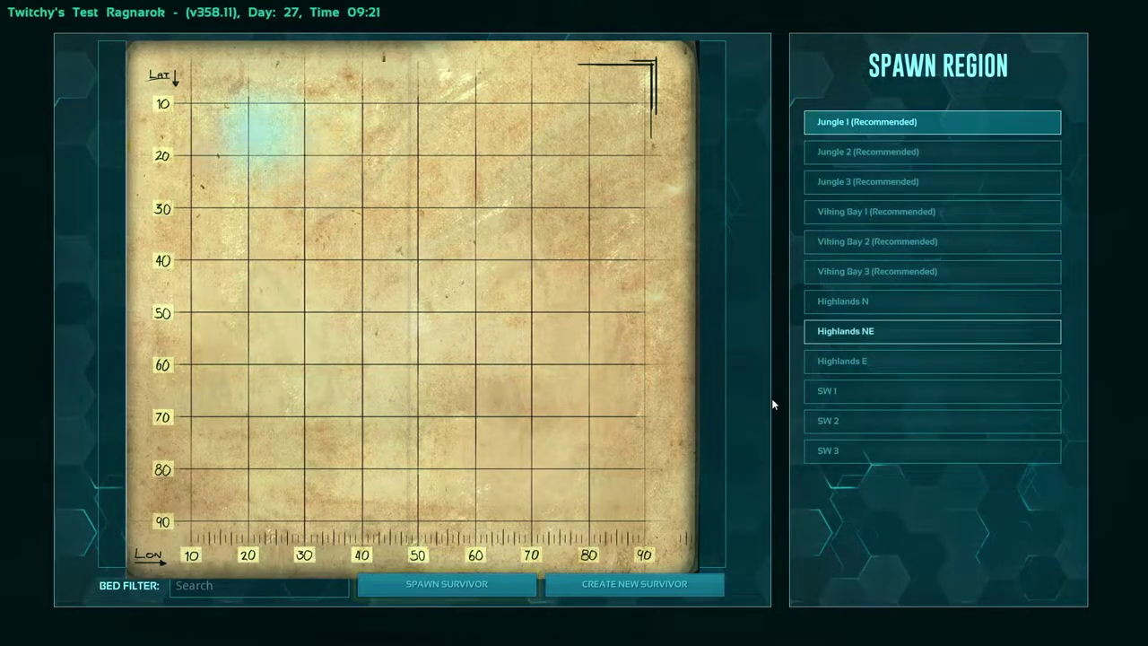
{"action": "left_click", "coordinate": [448, 584]}
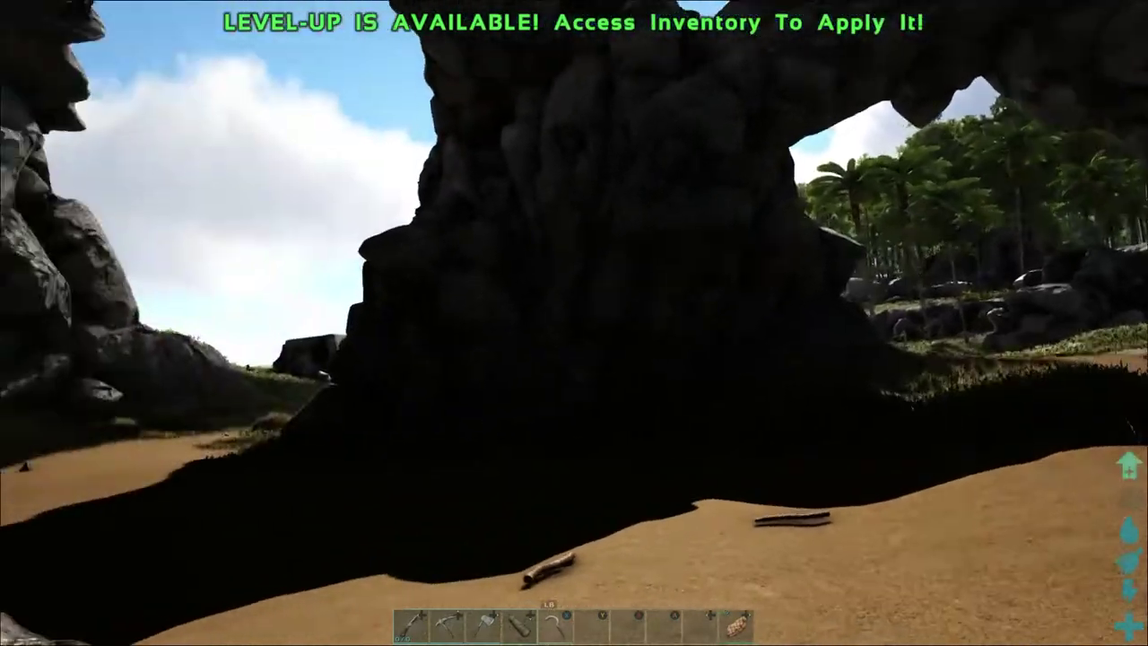
{"action": "key", "text": "w"}
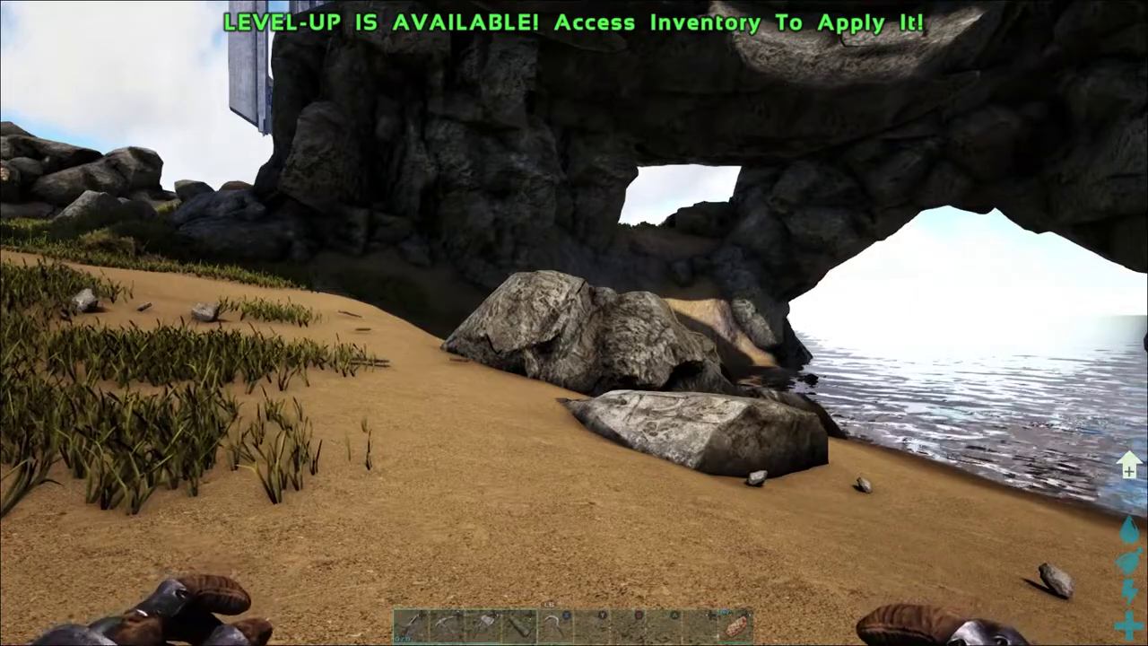
{"action": "key", "text": "w"}
{"action": "key", "text": "w"}
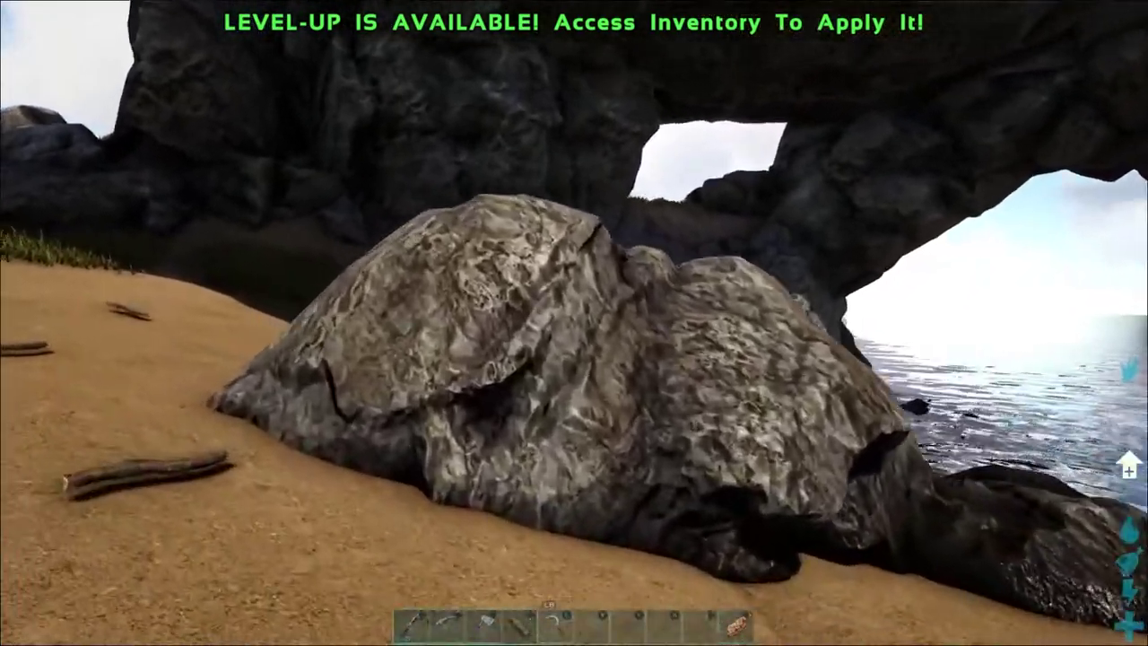
{"action": "key", "text": "w"}
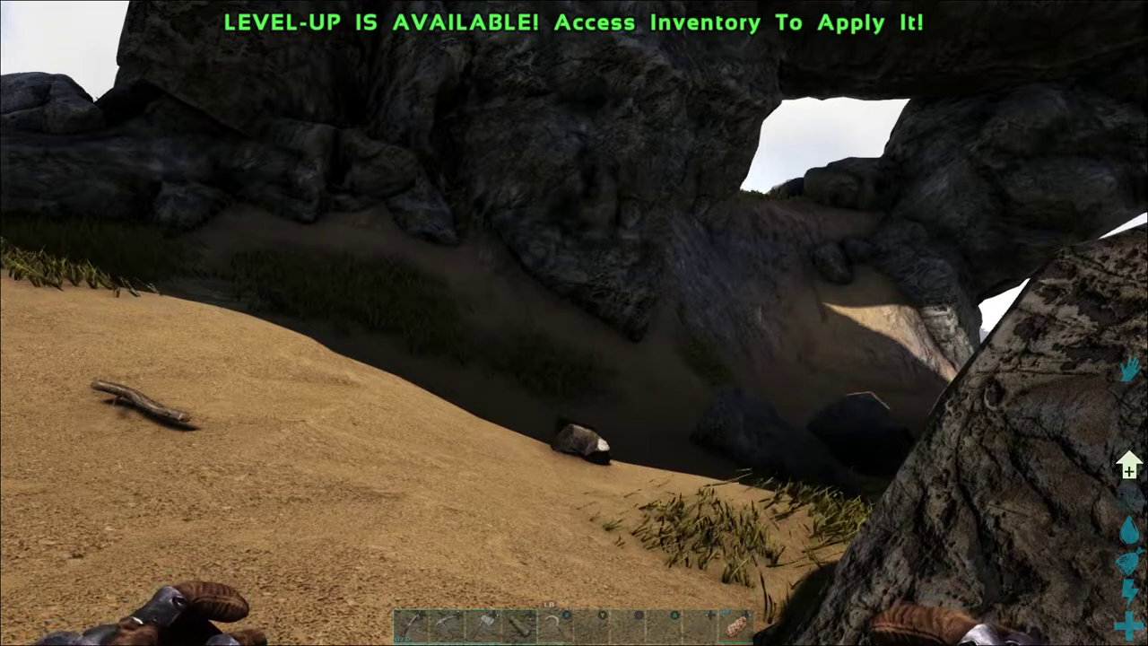
{"action": "key", "text": "w"}
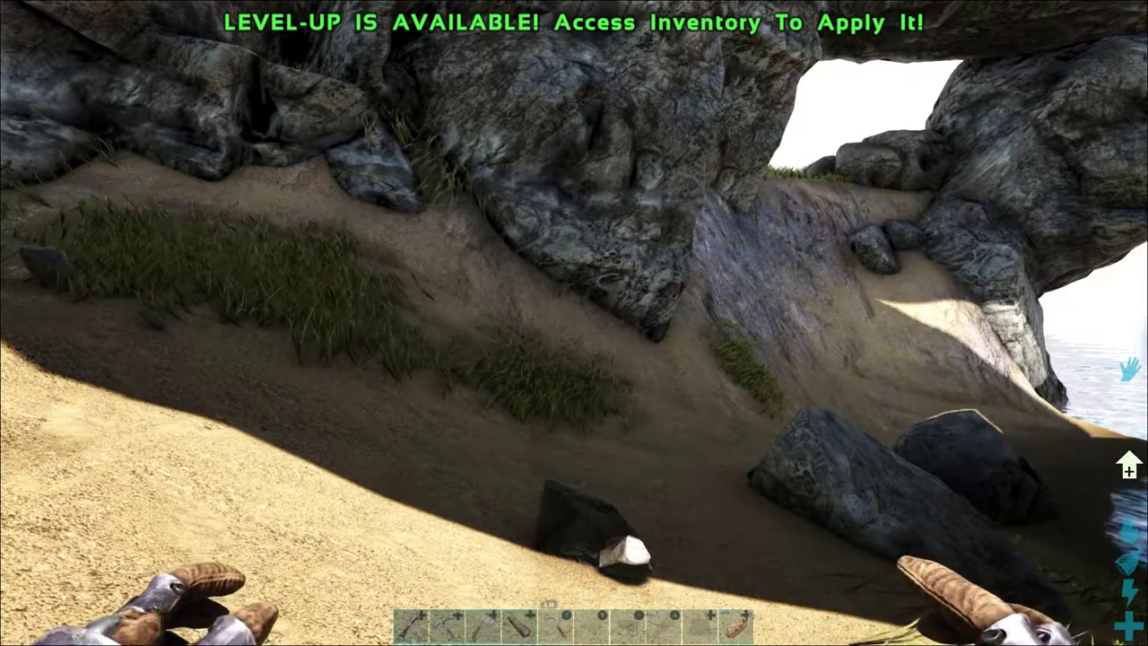
{"action": "mouse_move", "coordinate": [574, 323]}
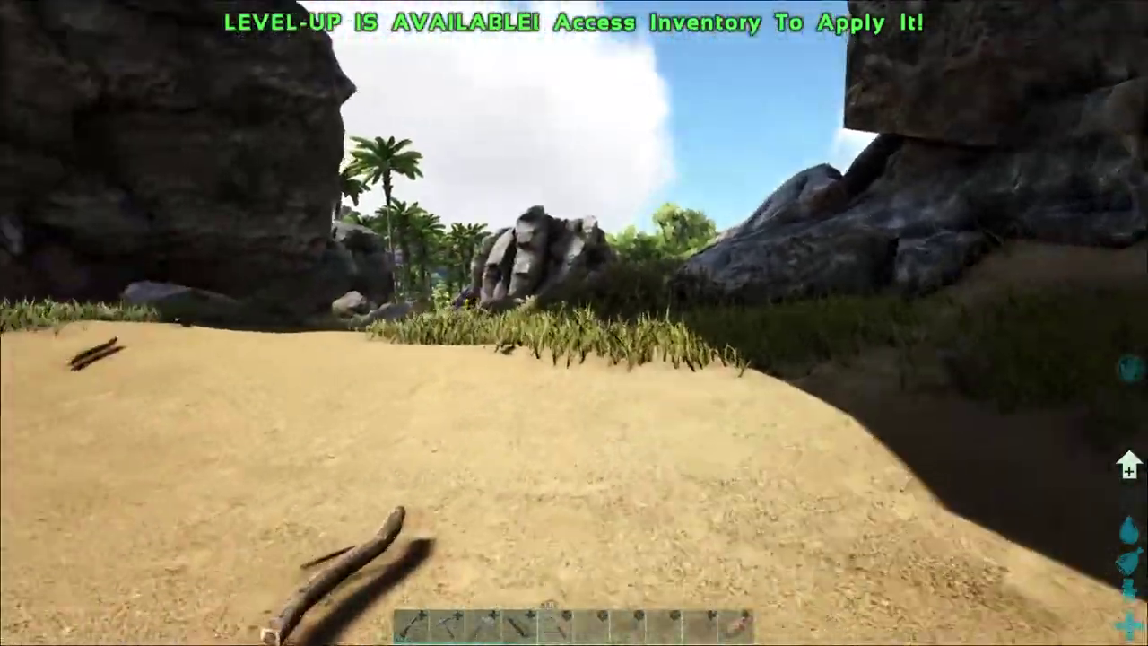
{"action": "key", "text": "w"}
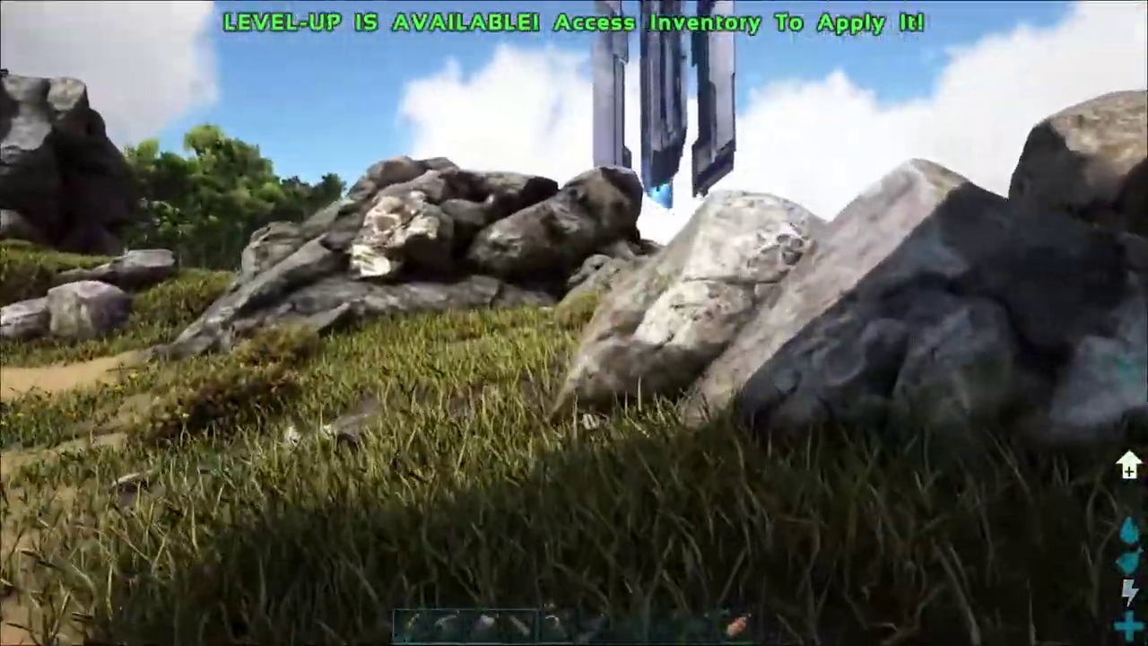
{"action": "key", "text": "w"}
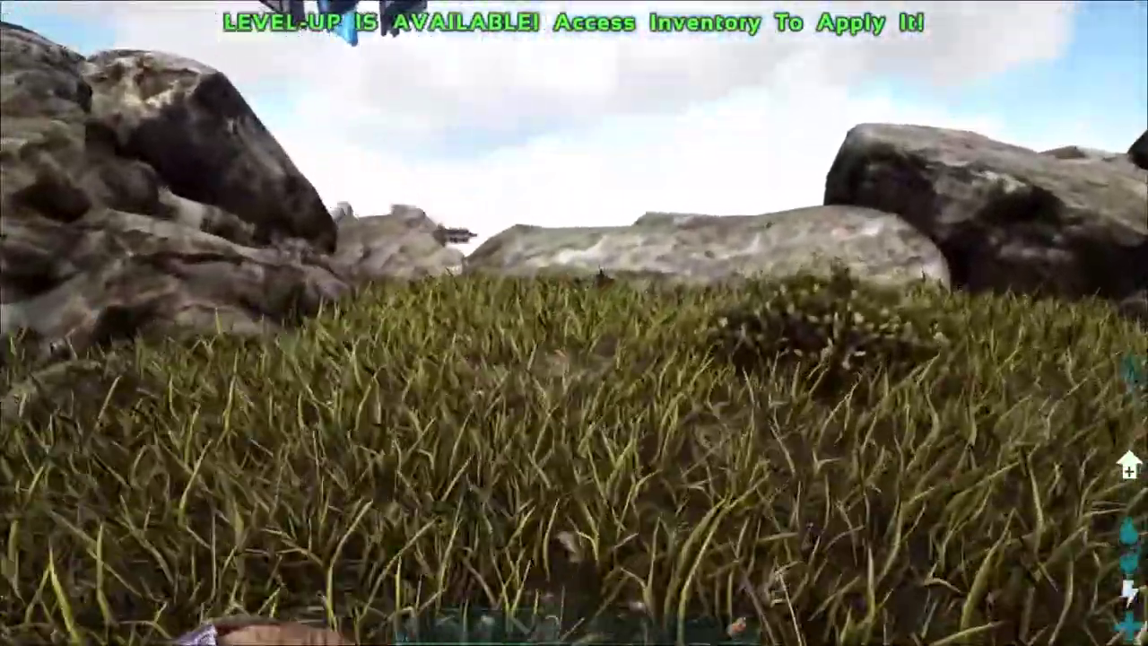
{"action": "key", "text": "w"}
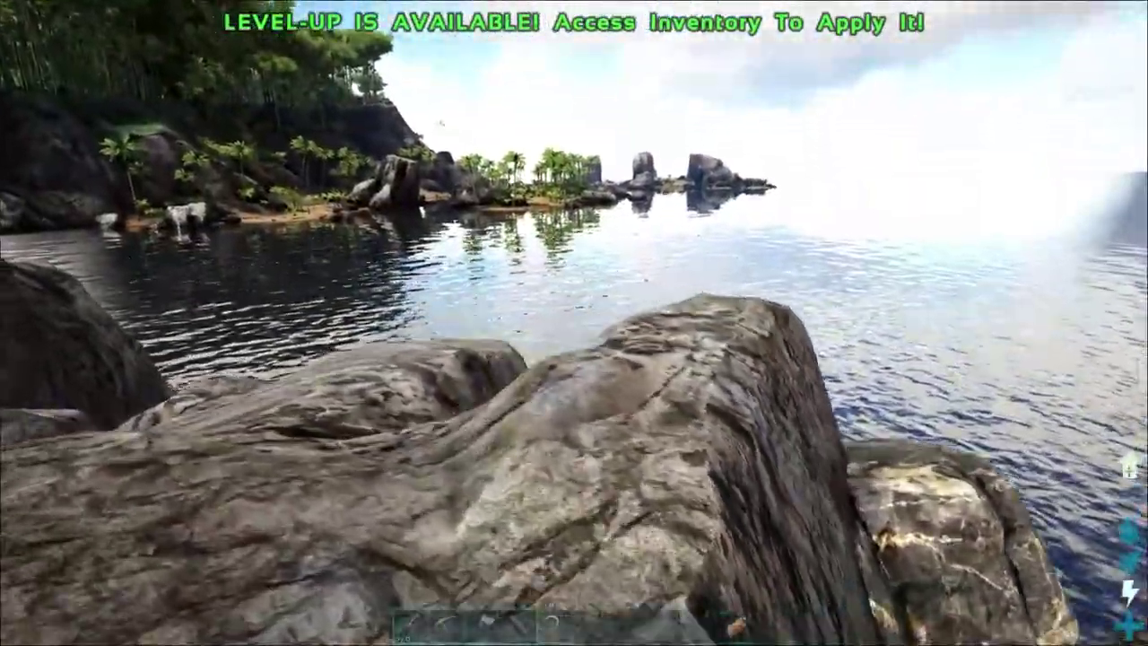
{"action": "key", "text": "w"}
{"action": "key", "text": "w"}
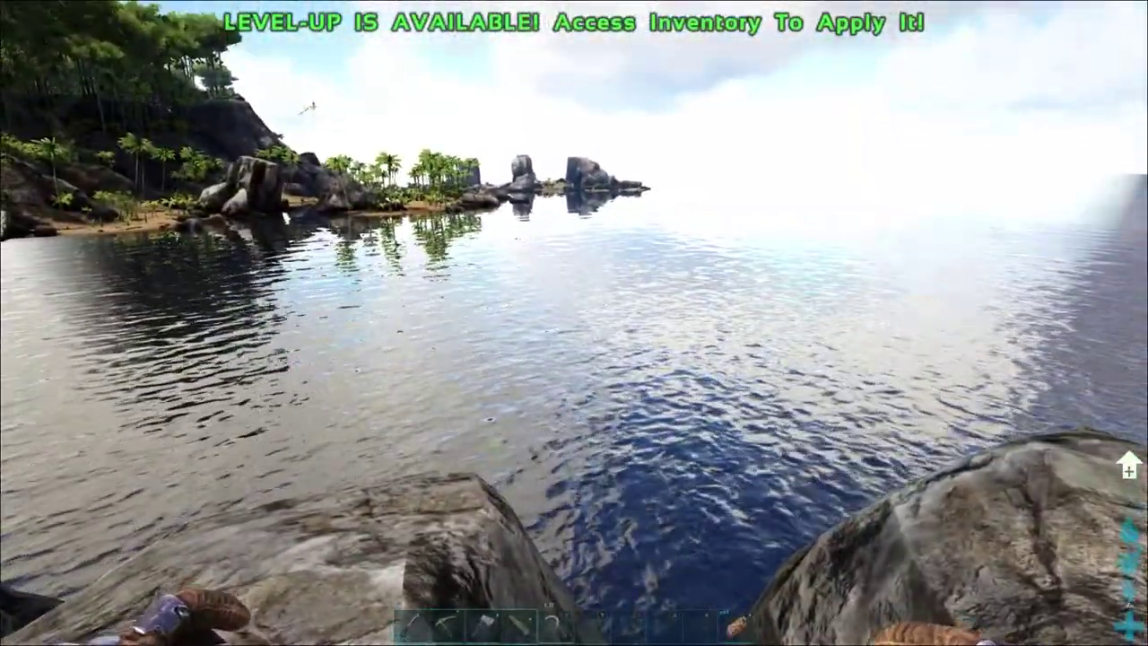